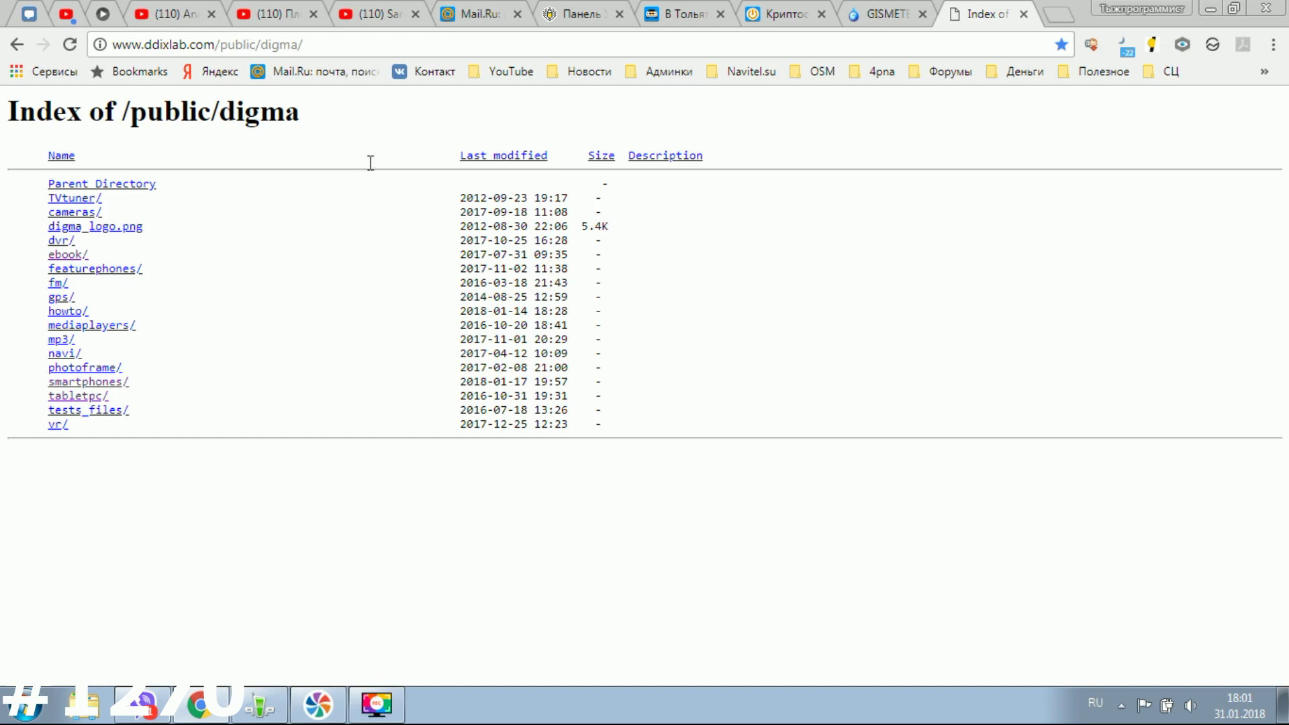
Step: Open the smartphones directory, find the "vox" entries on the page and enter the vox_a10_vs4002pg folder
click(89, 384)
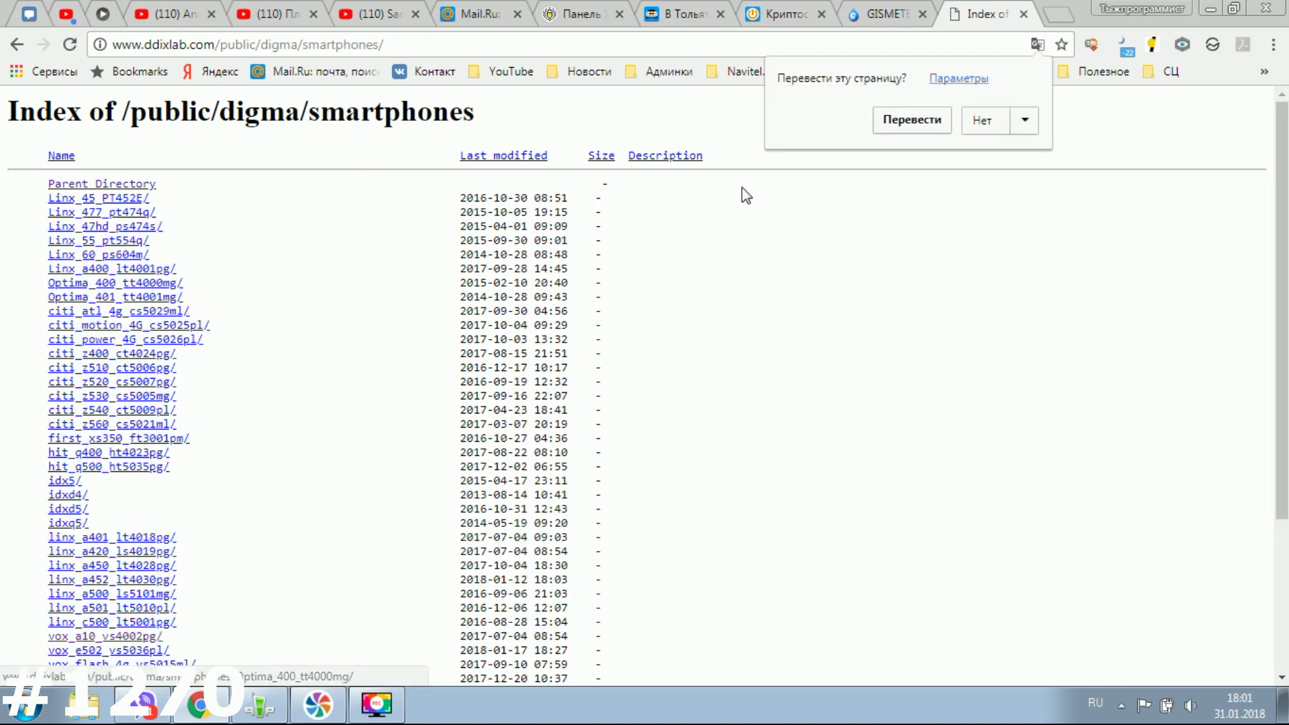
click(973, 120)
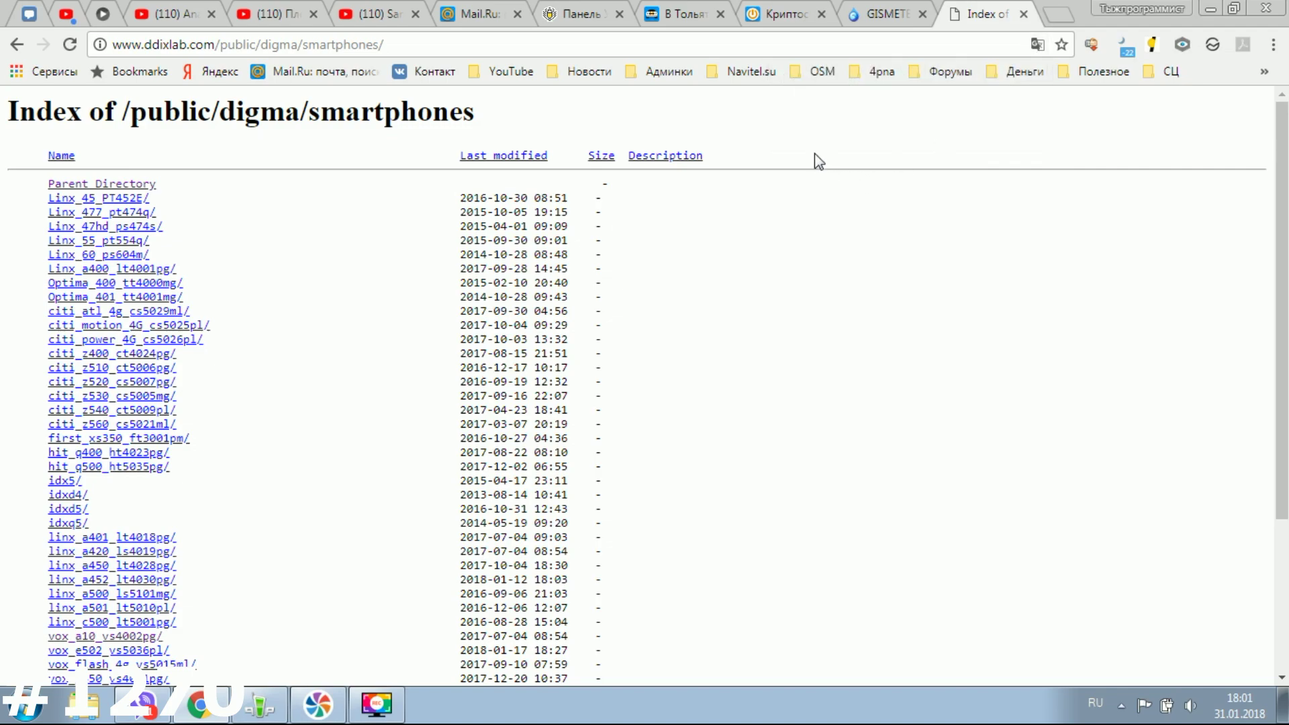
key(ctrl+f)
key(BackSpace)
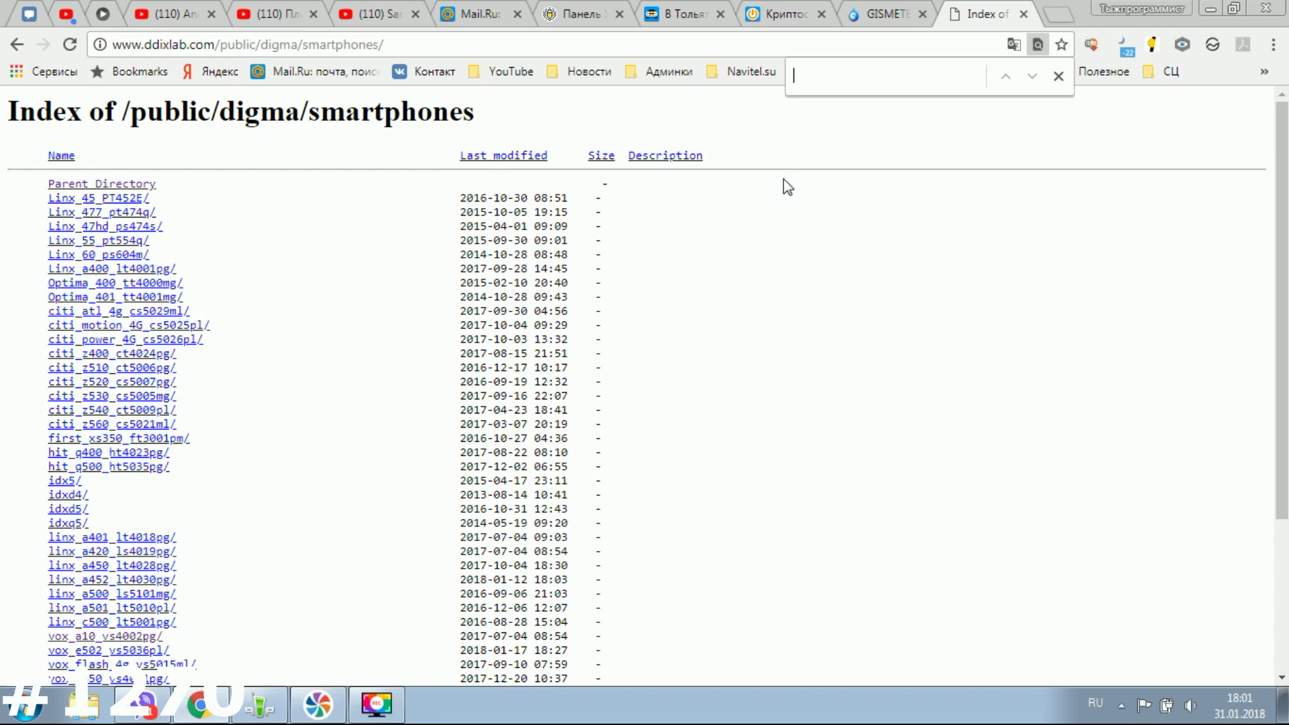
key(alt+shift)
text(vof)
key(BackSpace)
text(x)
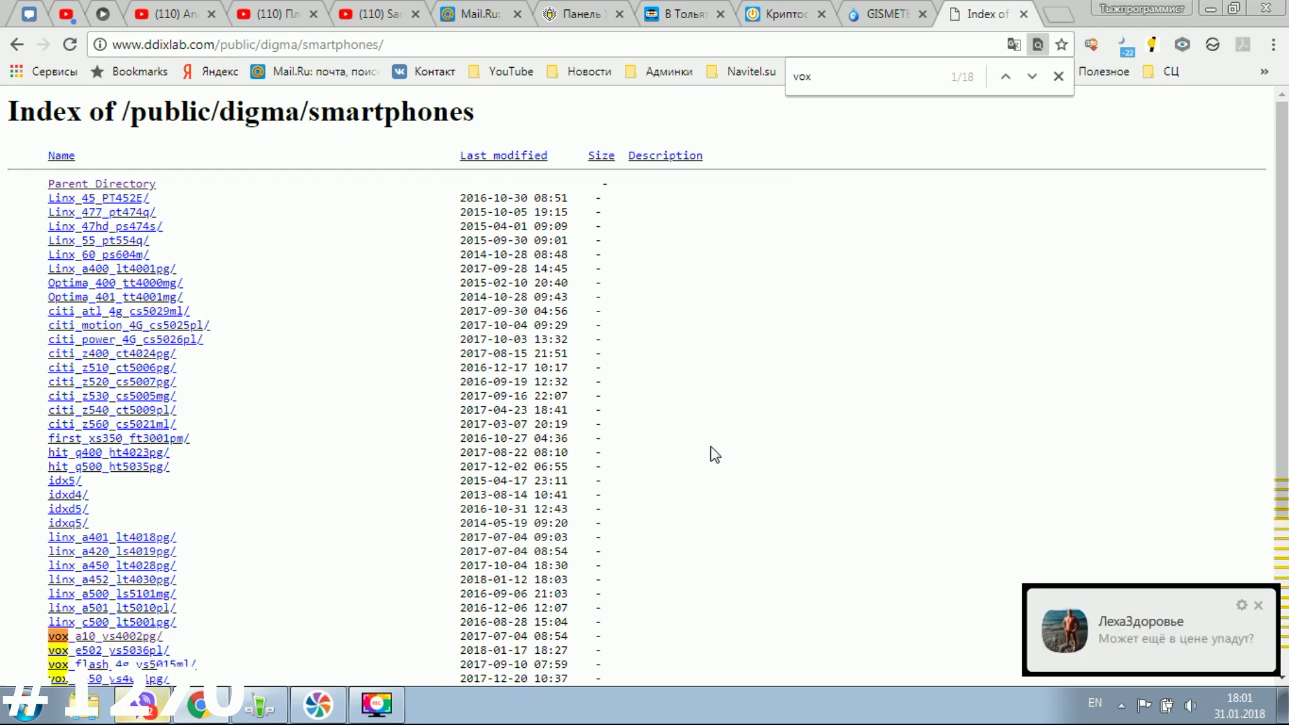
click(1258, 606)
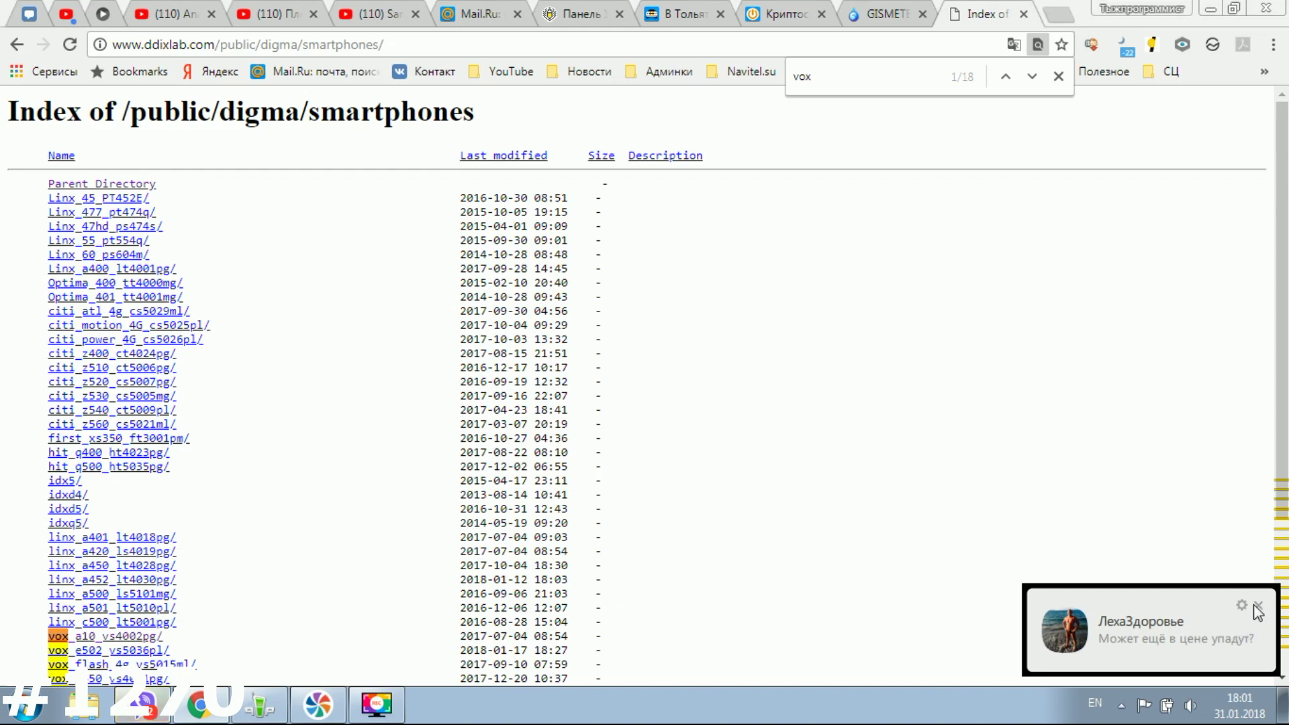
click(111, 643)
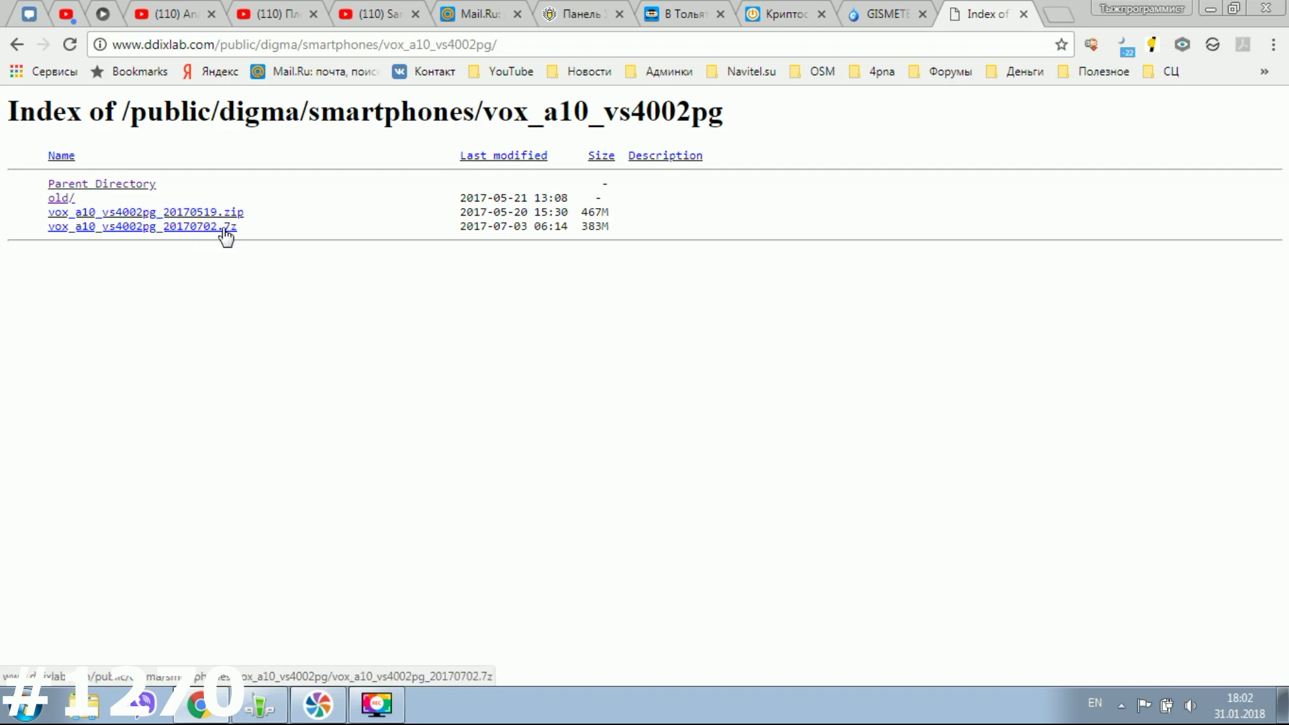
Step: Switch to the desktop, open the Загрузки folder and open folder 3 on drive C in a second window beside it
click(1208, 9)
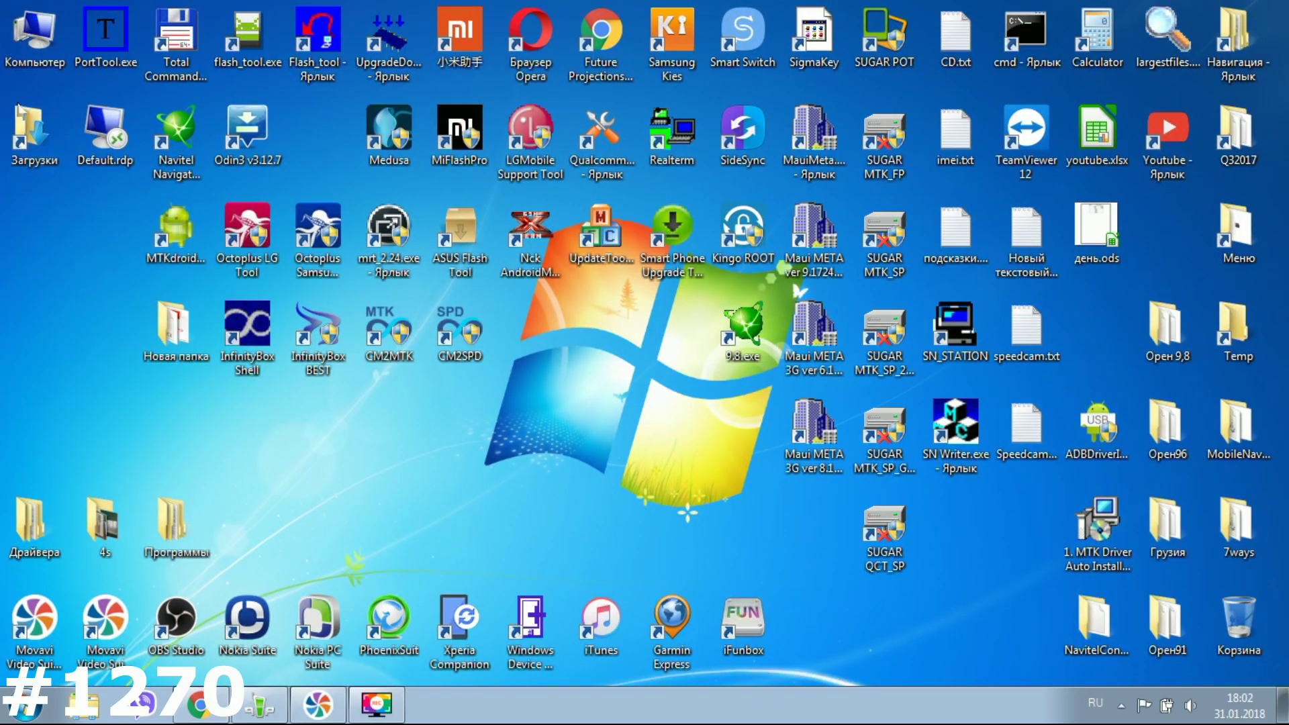
double_click(22, 139)
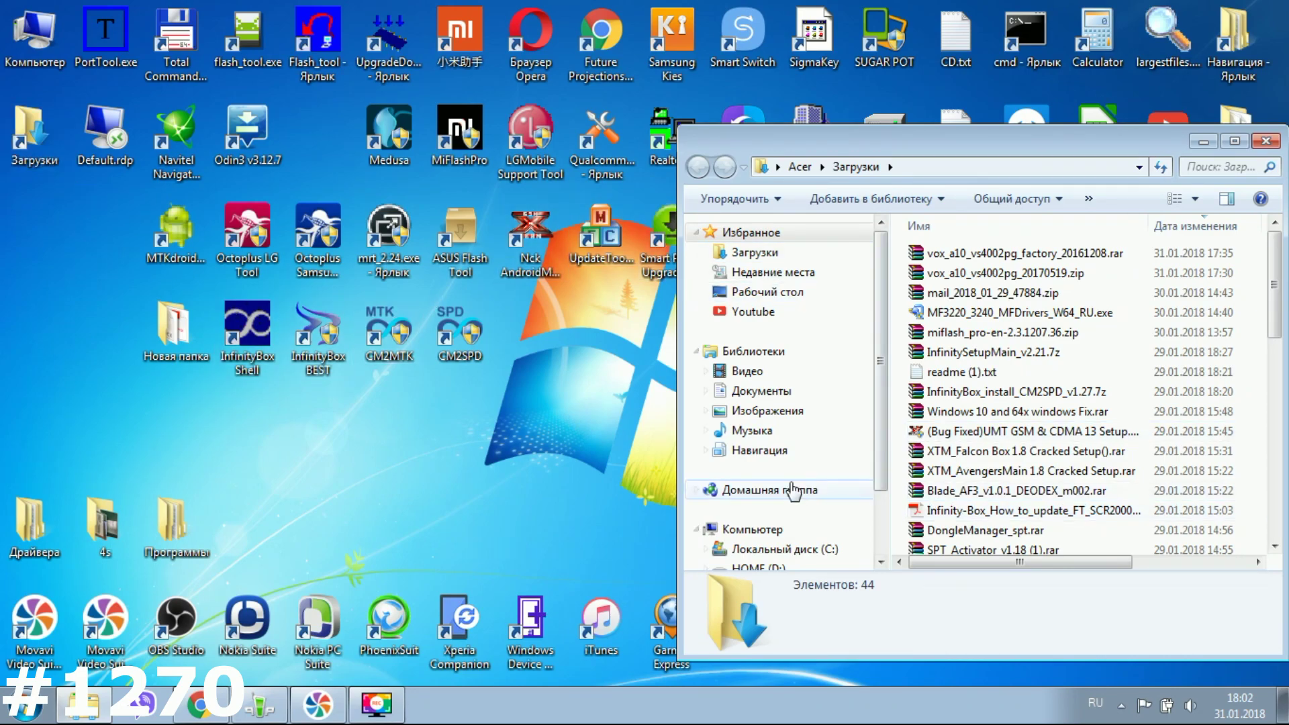
double_click(34, 23)
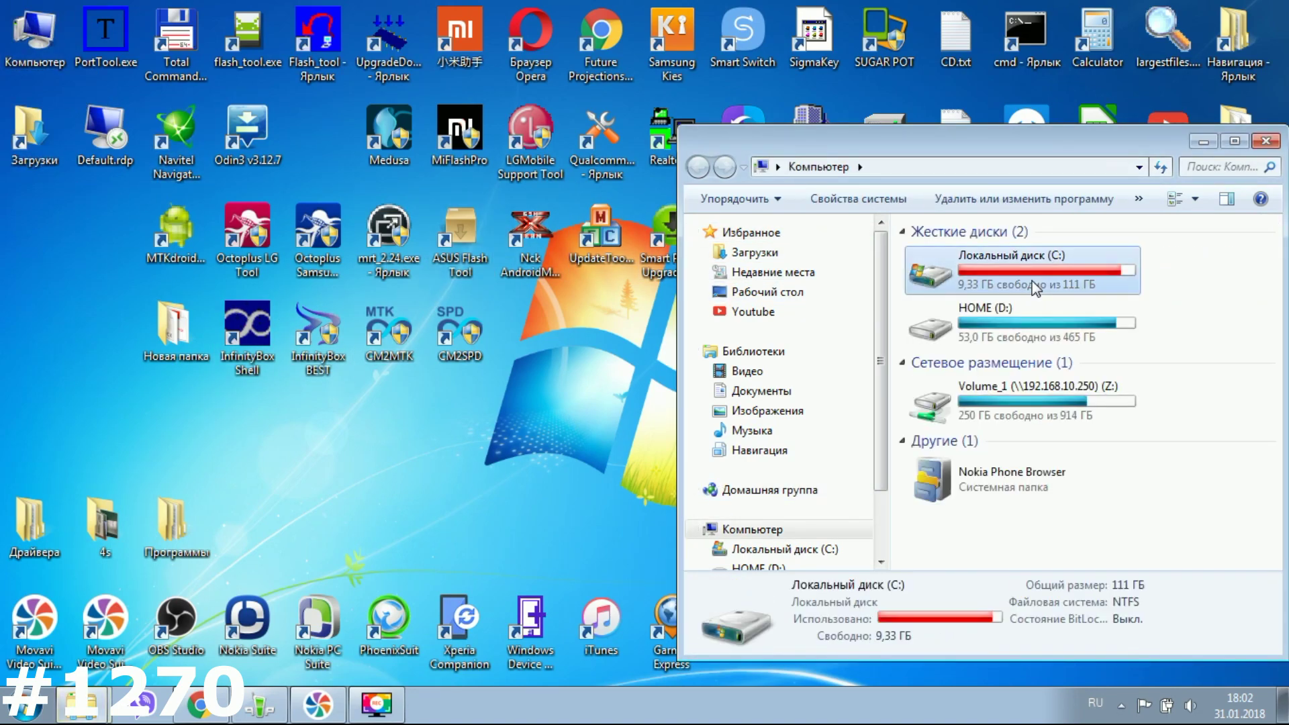
double_click(919, 282)
double_click(948, 292)
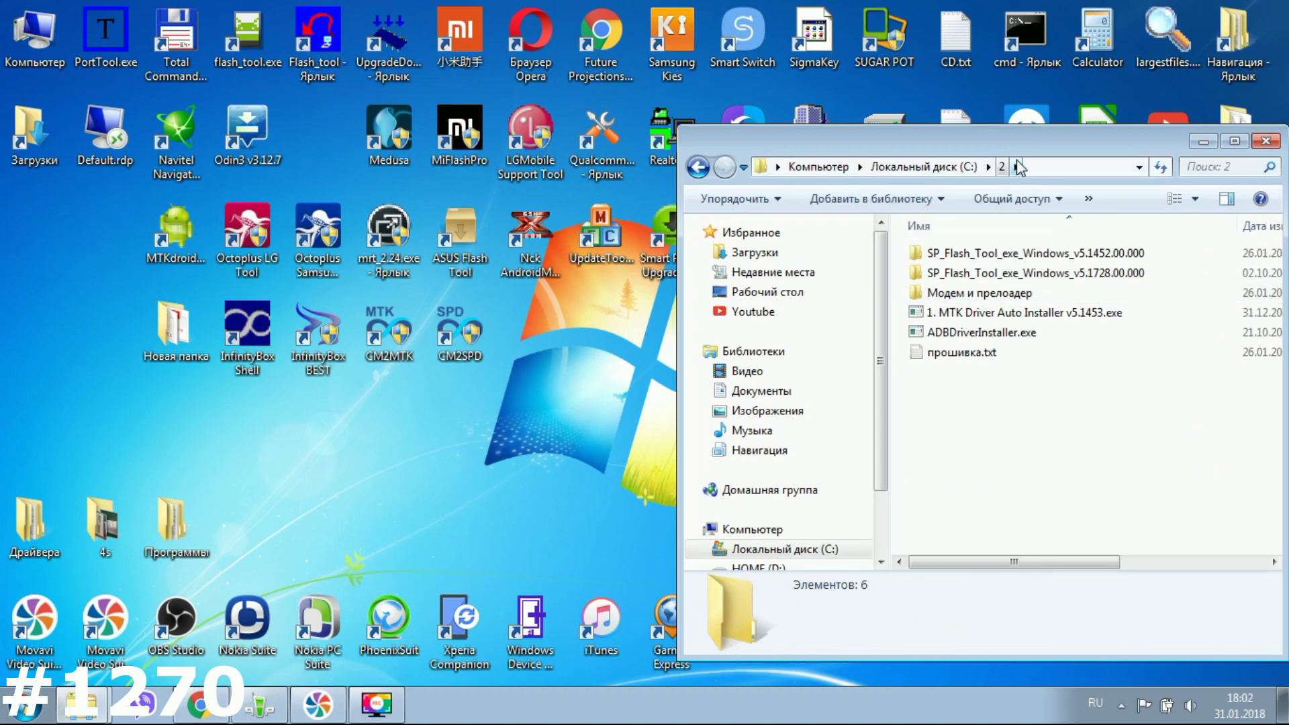
drag(762, 131, 203, 47)
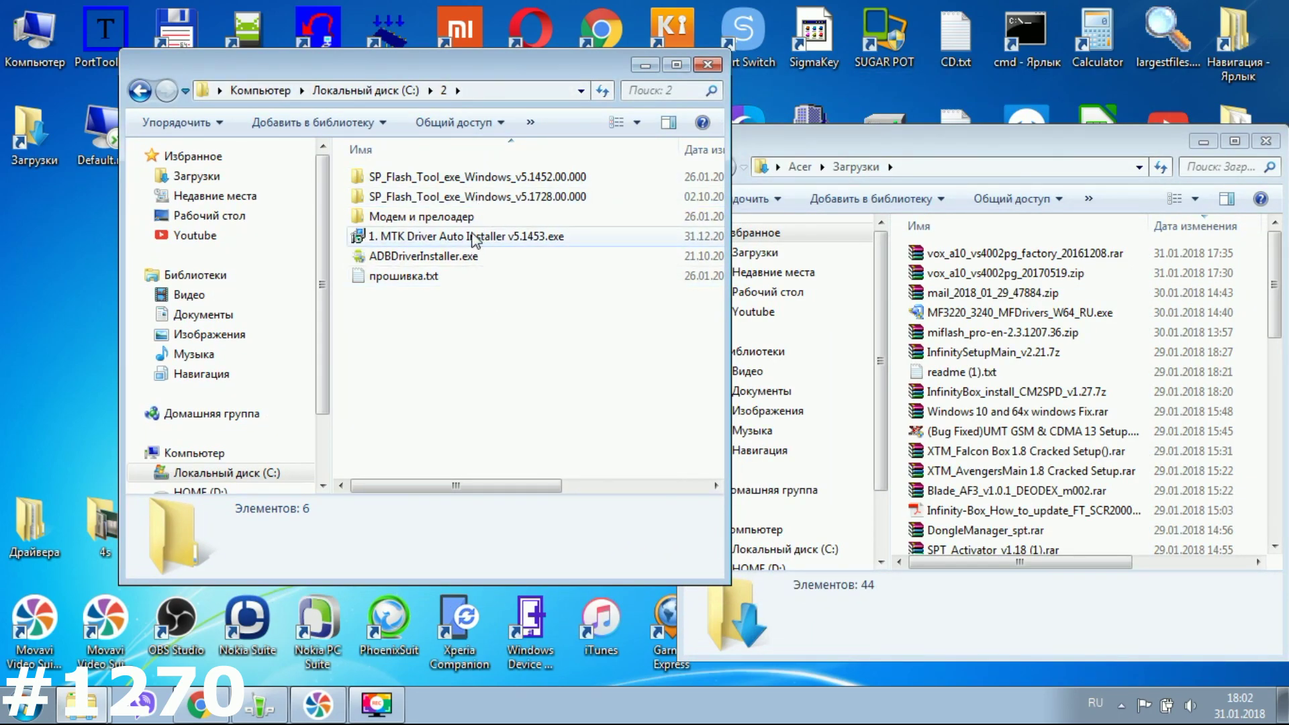
click(369, 92)
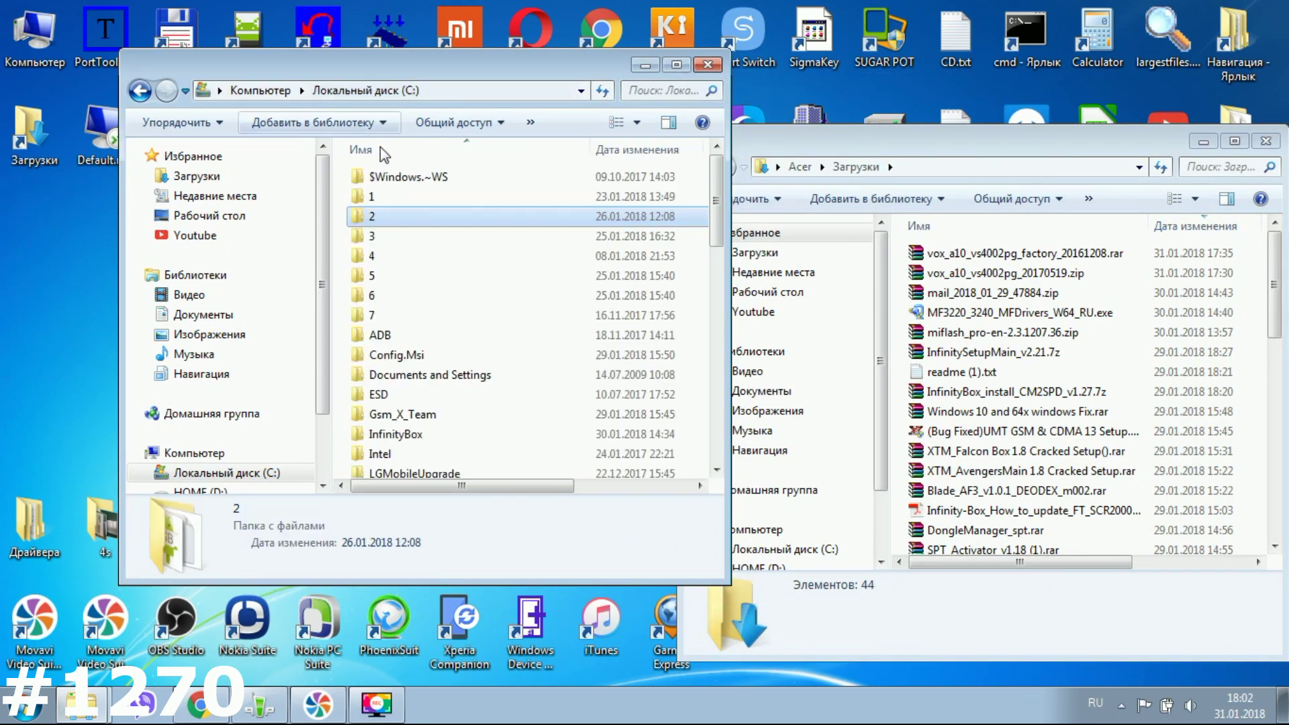
double_click(379, 242)
Step: Open the archive vox_a10_vs4002pg_20170702.7z from the Архивы subfolder of Загрузки
click(1074, 491)
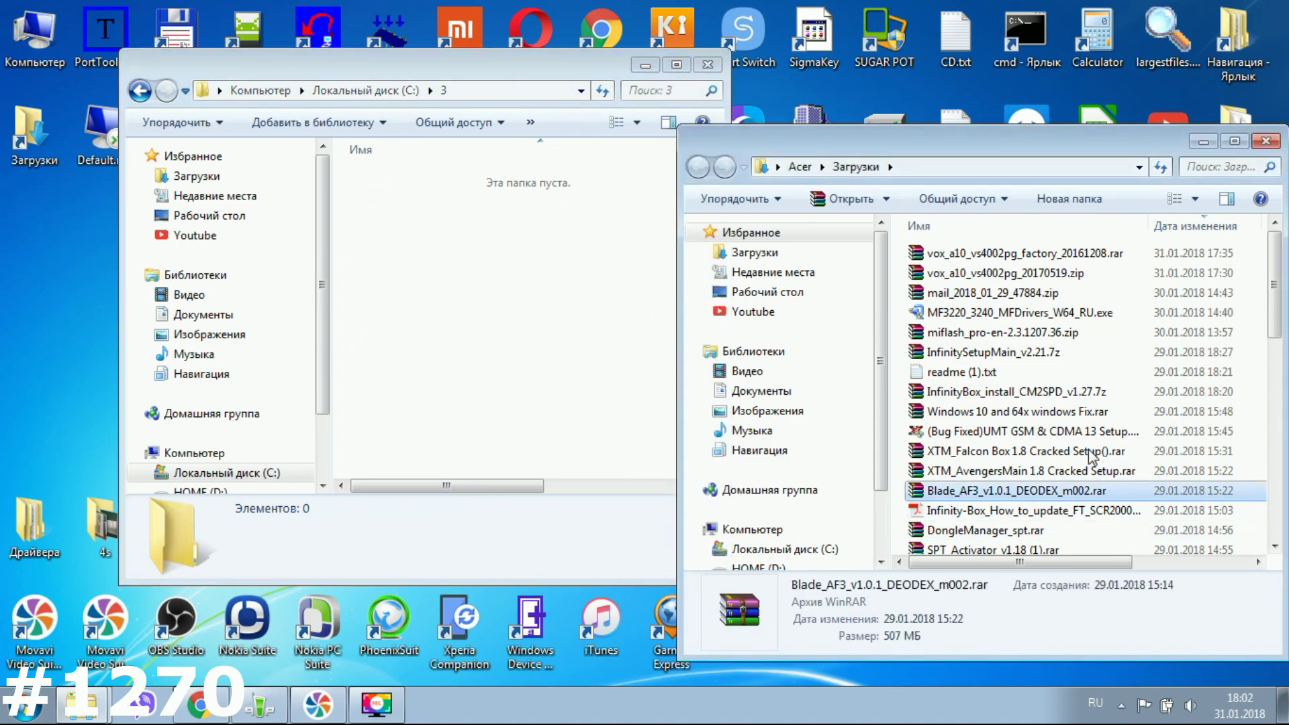
click(1086, 275)
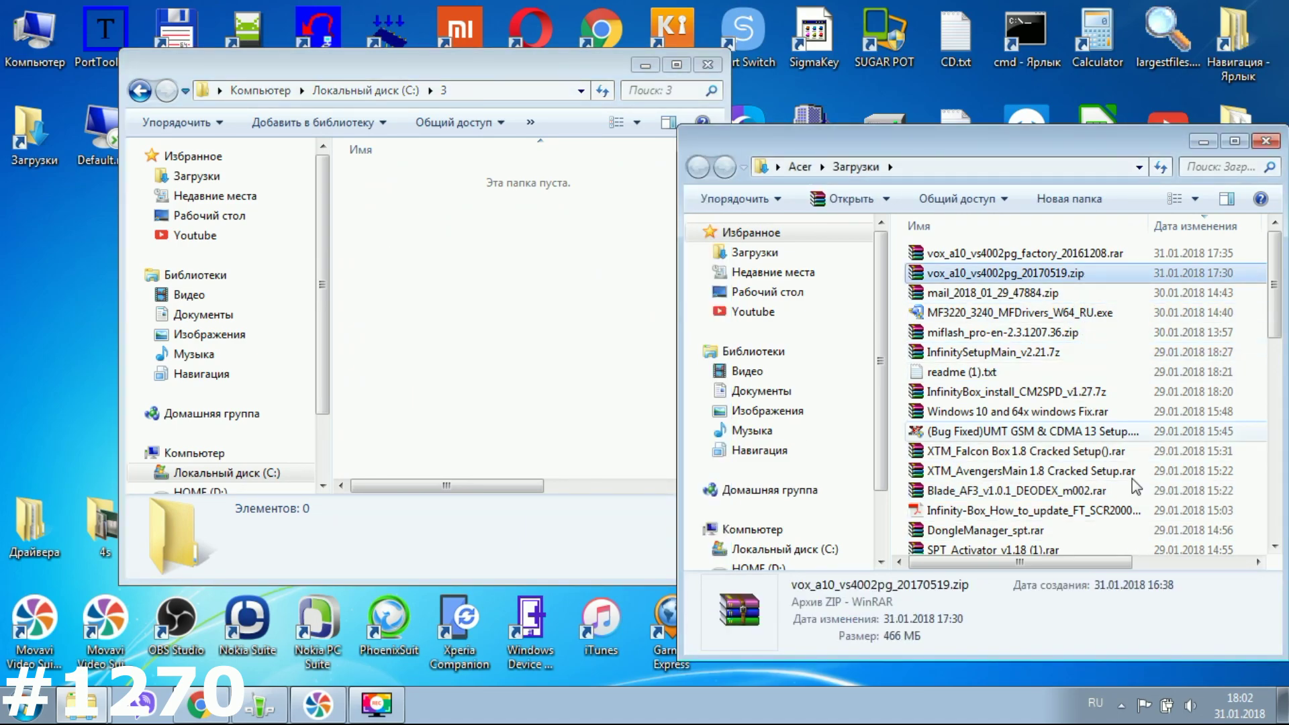
double_click(1011, 262)
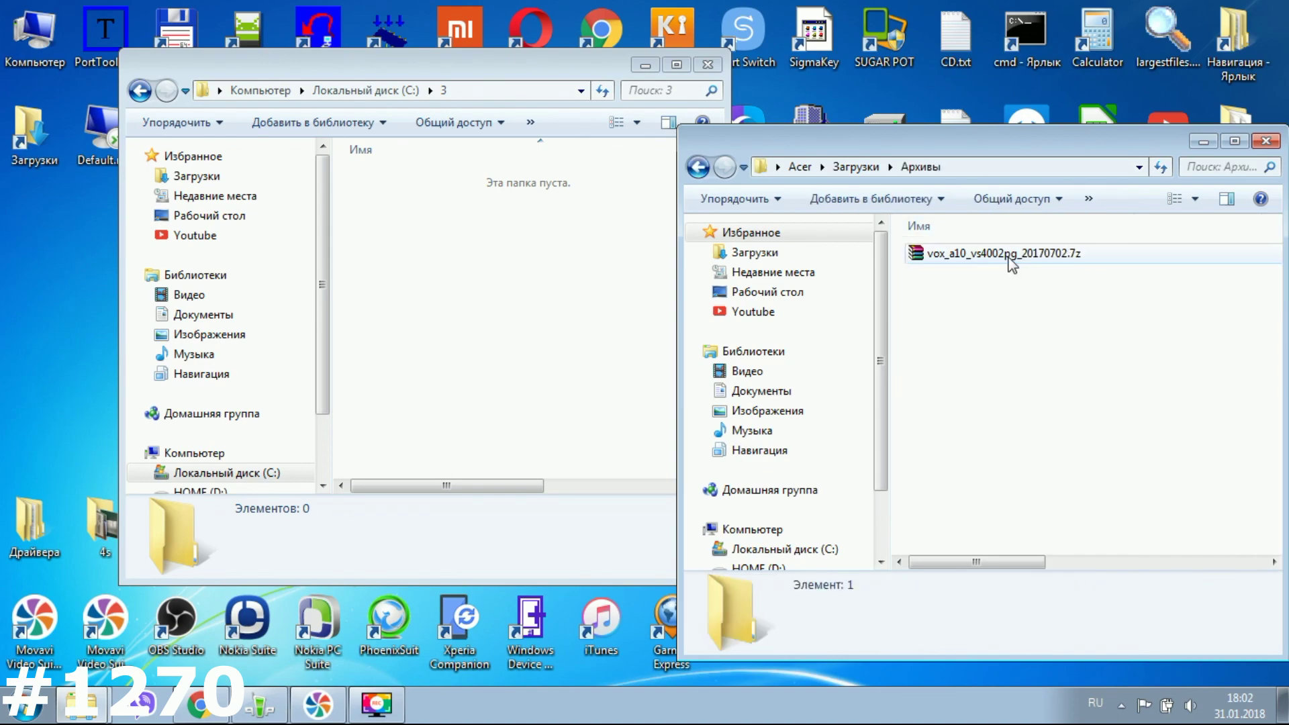
double_click(1012, 262)
Step: Extract vox_a10_ft_a60_20170702.pac from the archive into folder 3 on drive C
click(411, 295)
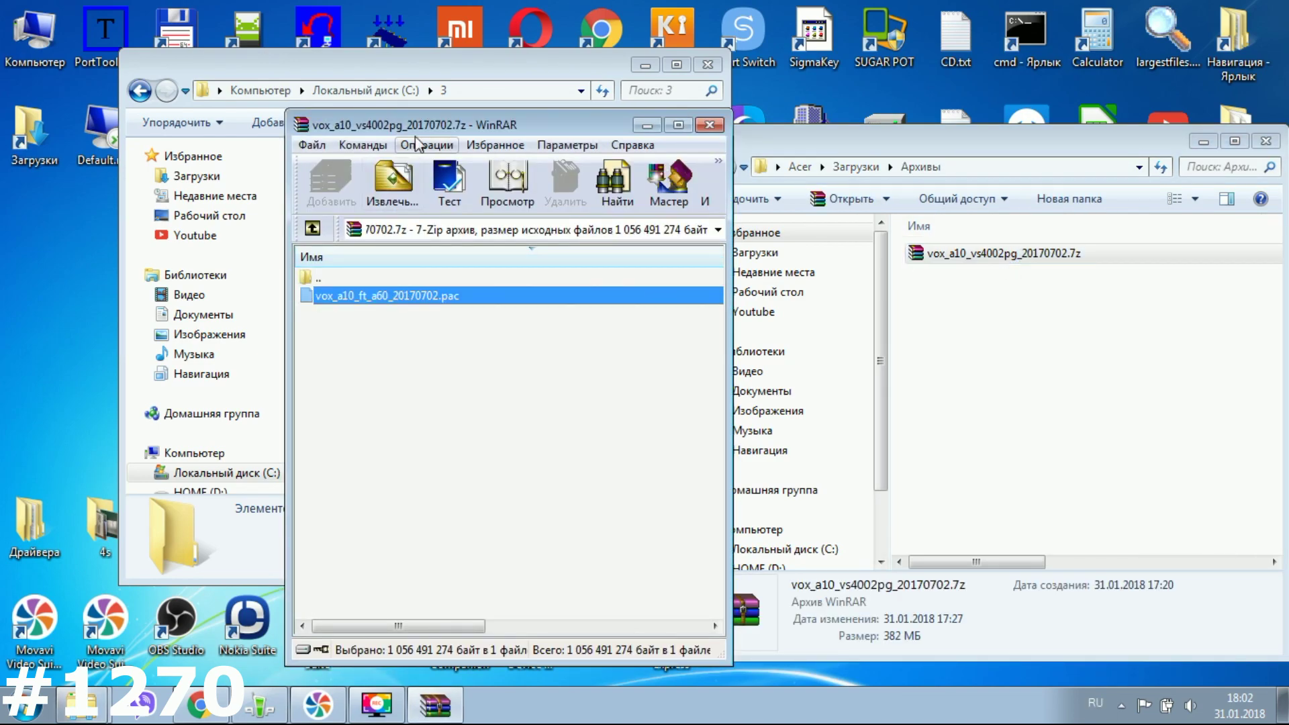
drag(429, 138, 660, 144)
drag(612, 319, 441, 398)
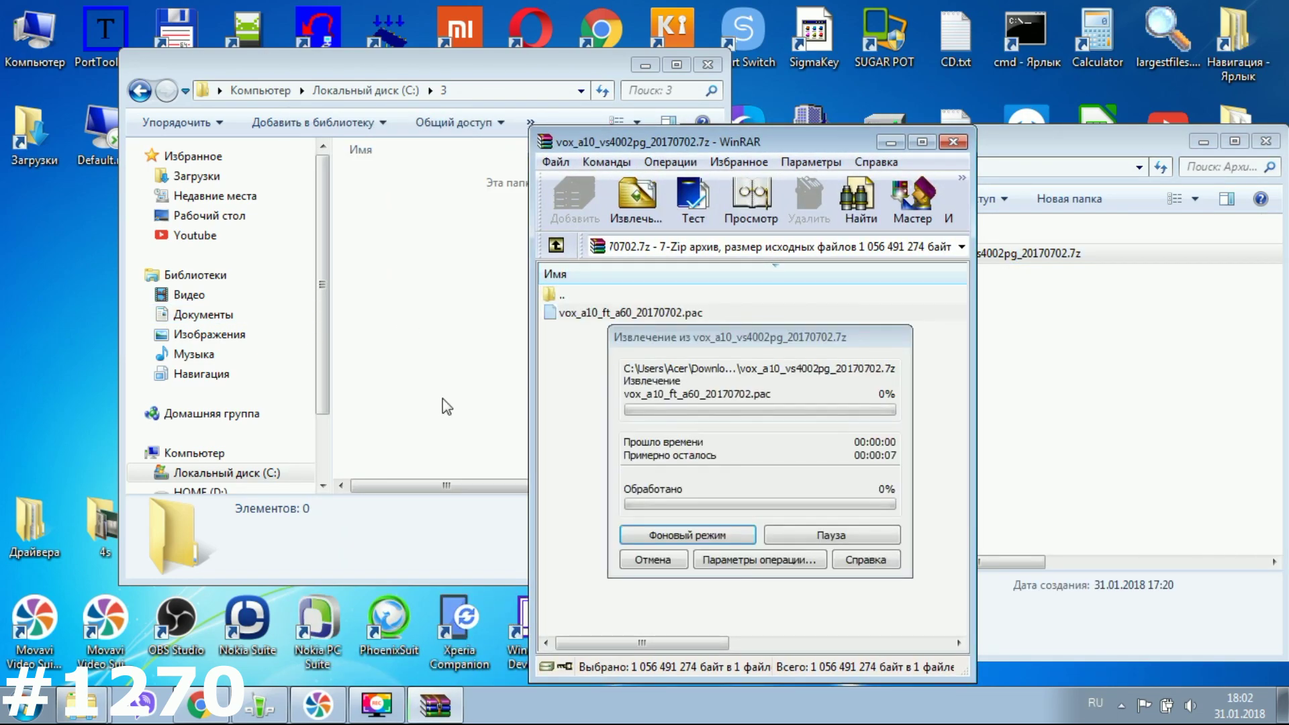
Step: Switch to Chrome and look through the old firmware folder, the smartphones listing and the parent digma directory
click(199, 705)
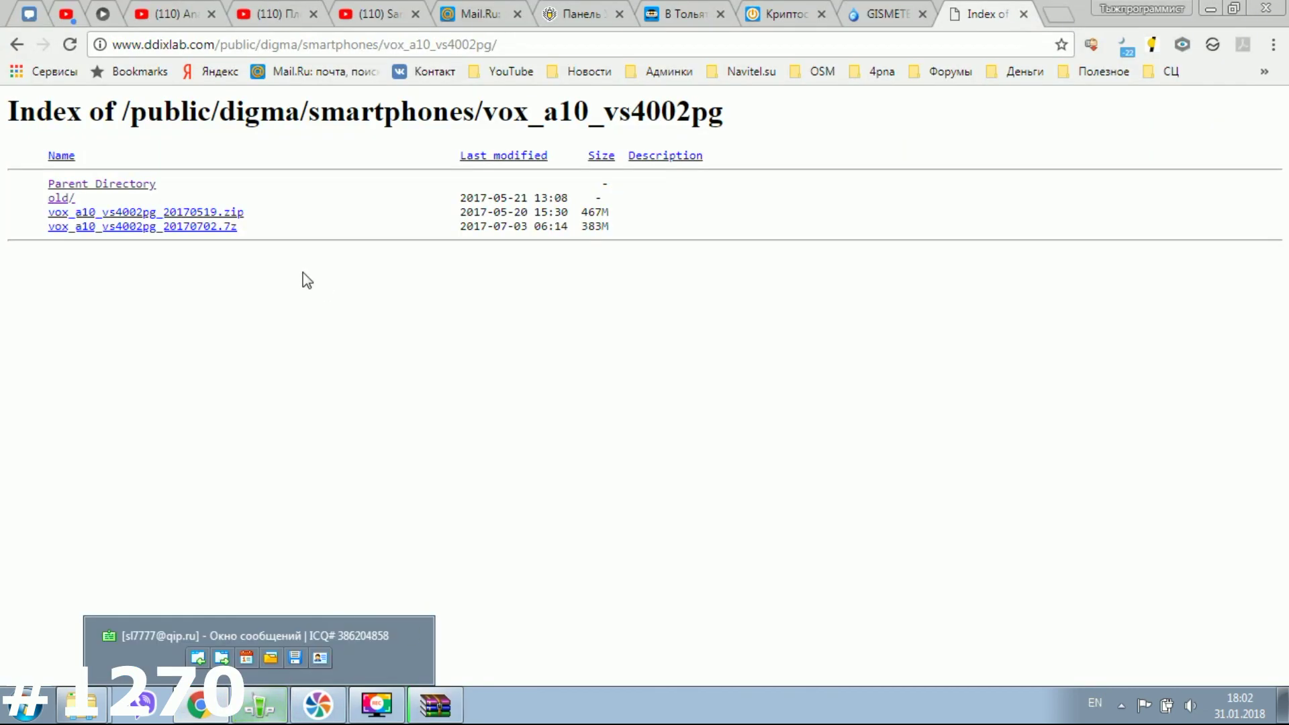
click(62, 198)
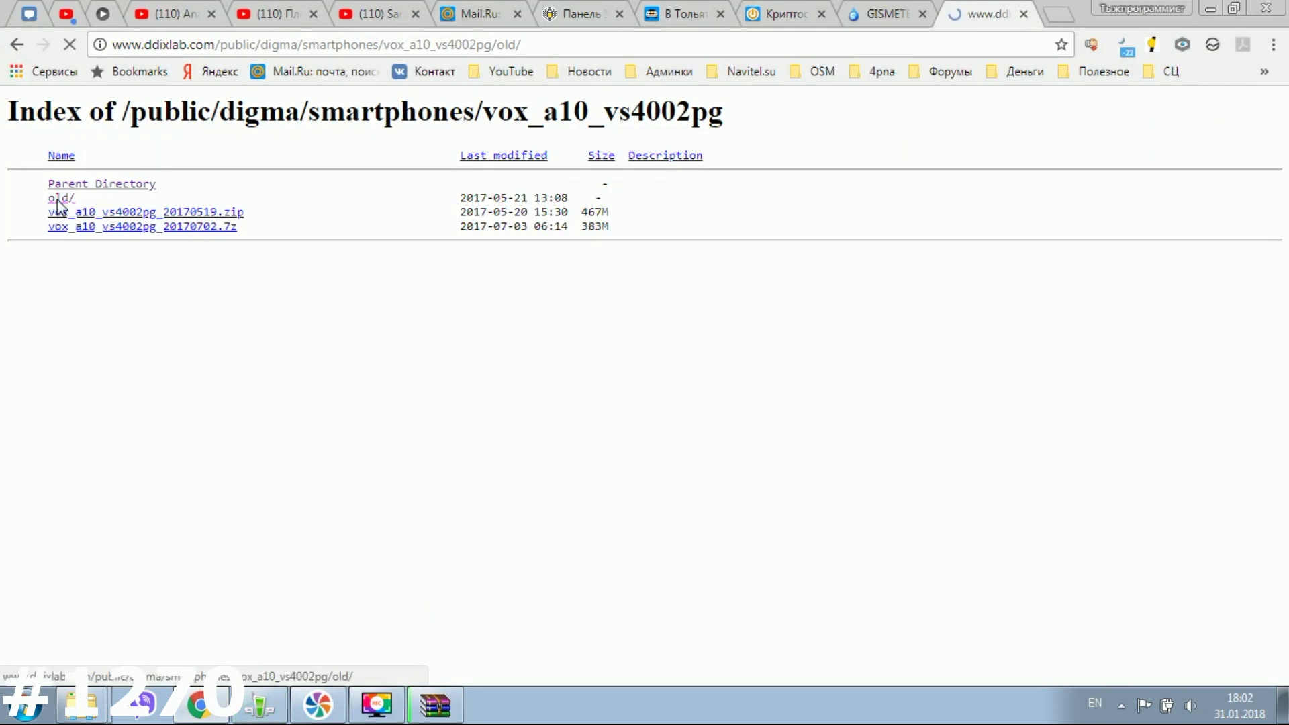
click(102, 185)
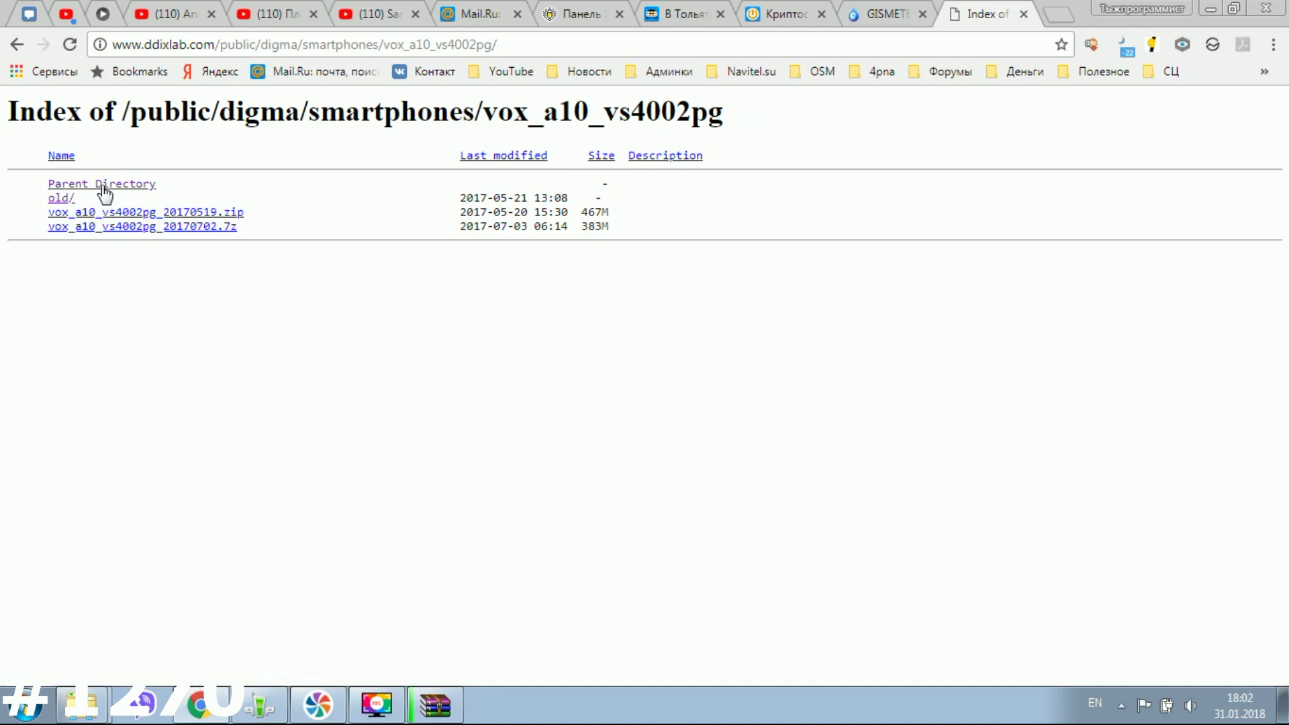
click(104, 188)
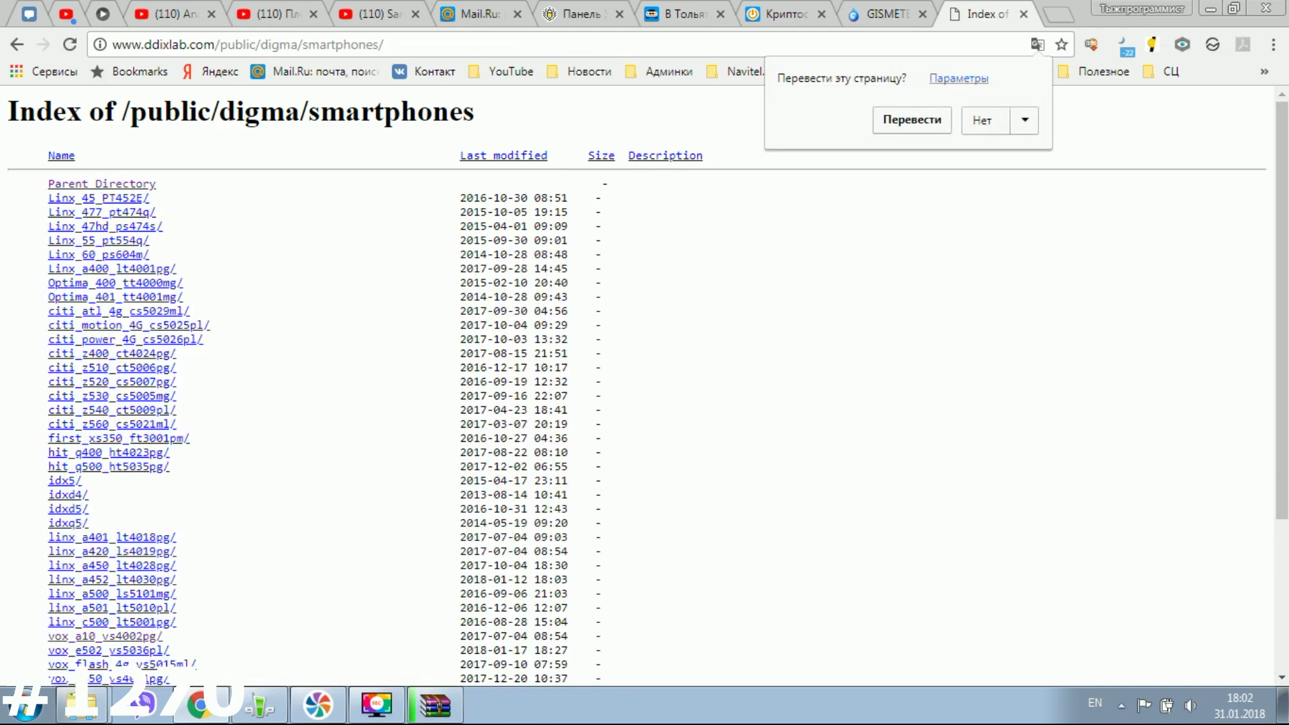
scroll(1092, 166, down, 3)
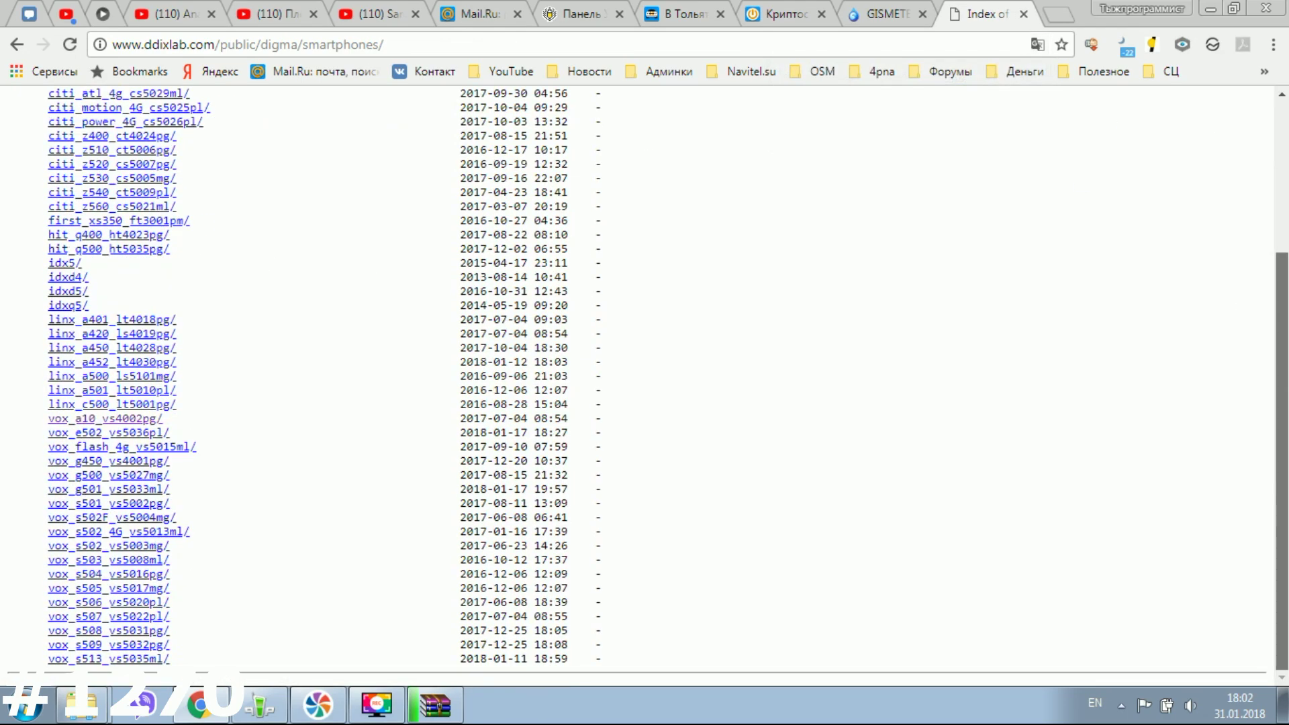
scroll(135, 202, up, 3)
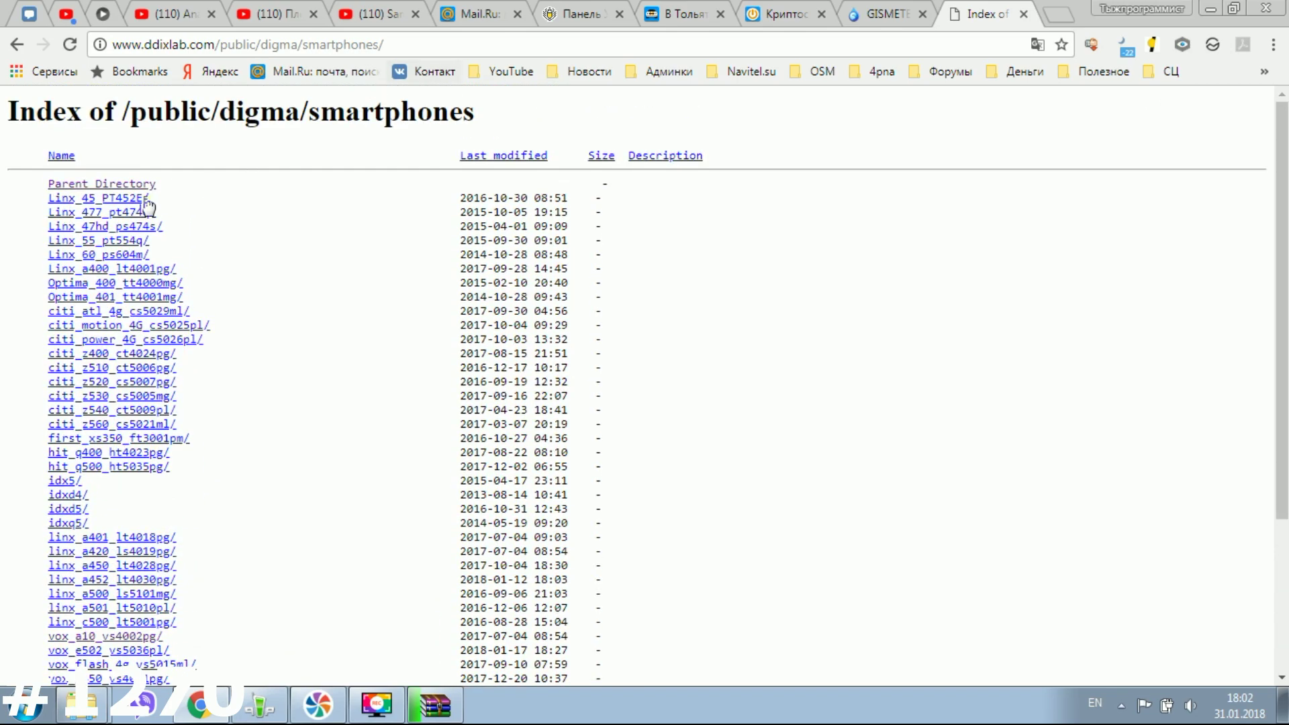
click(118, 193)
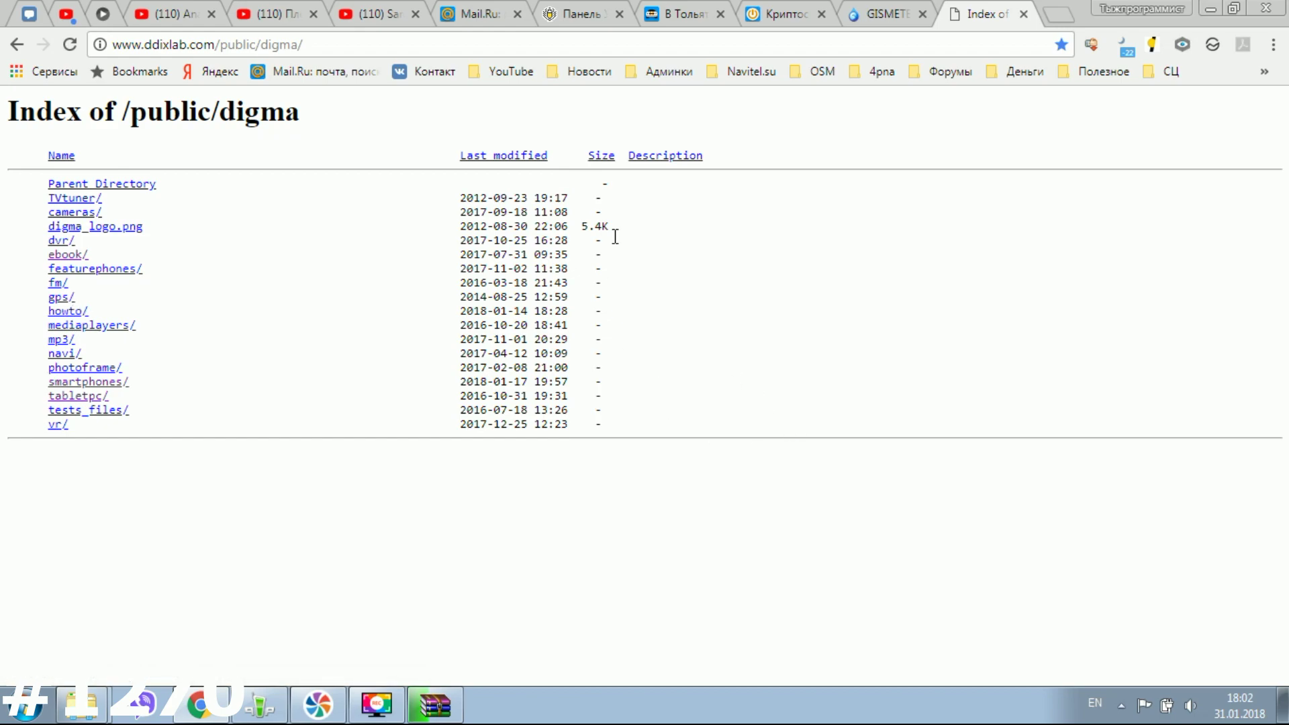
click(1206, 9)
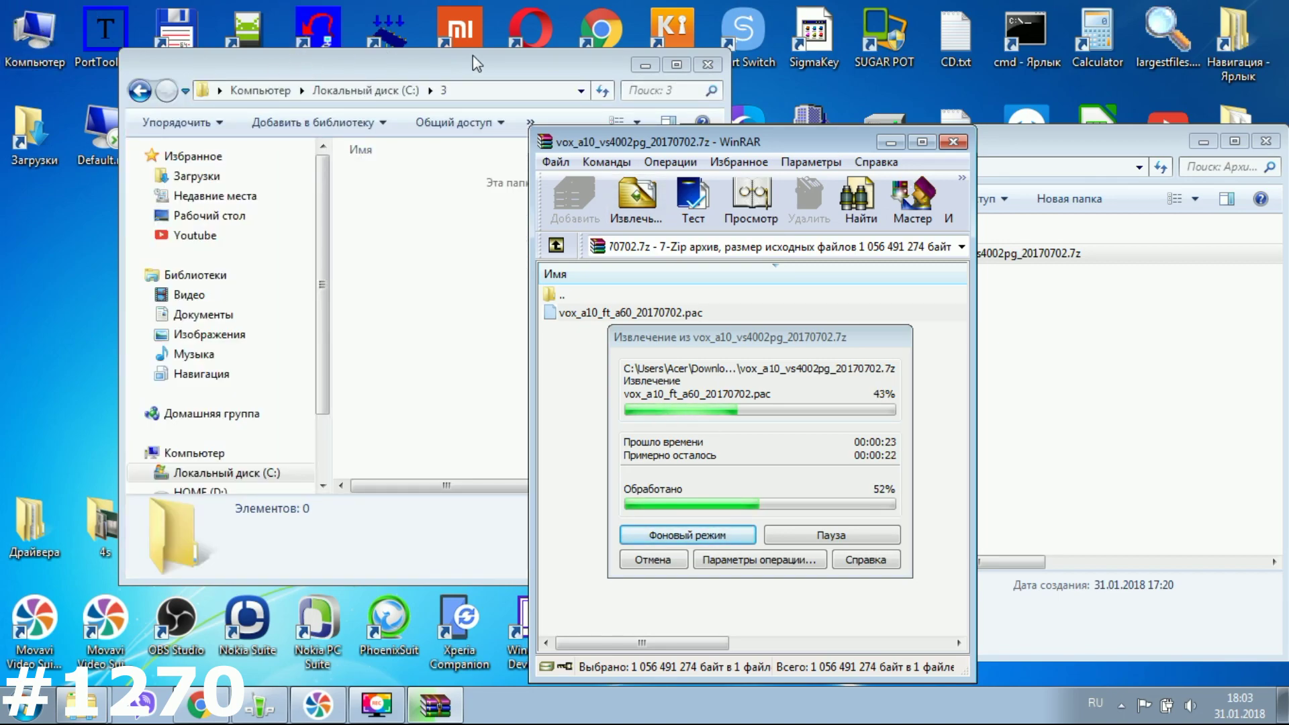
Step: Open the SPRD_android_USBDriver_1.4.zip archive from the Spreadtrum folder inside the desktop folder Драйвера
click(388, 27)
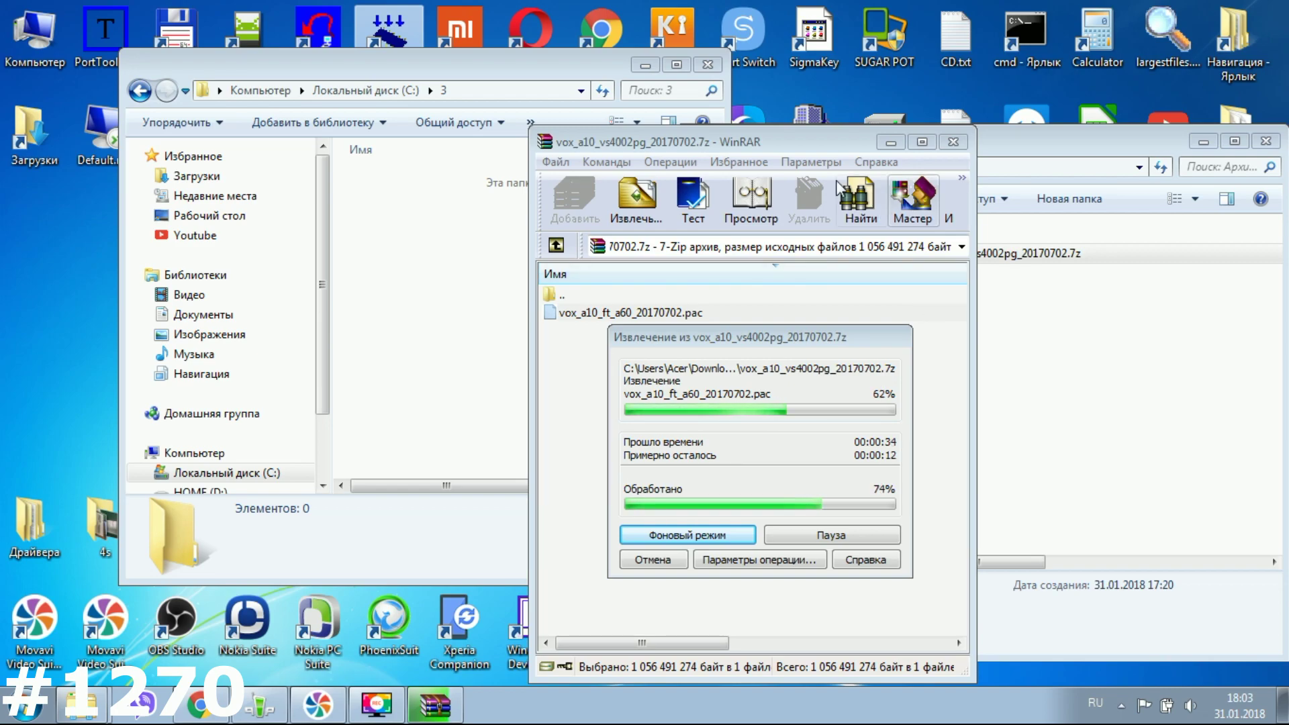
double_click(30, 528)
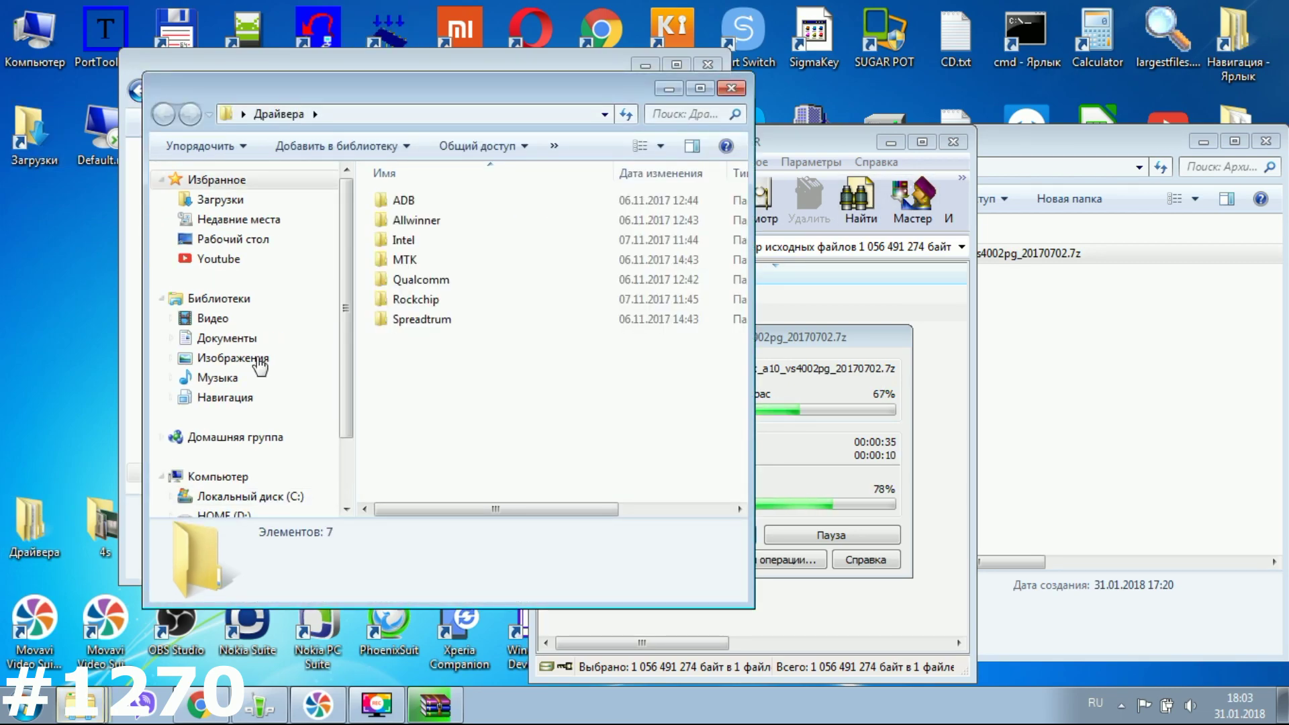
double_click(442, 319)
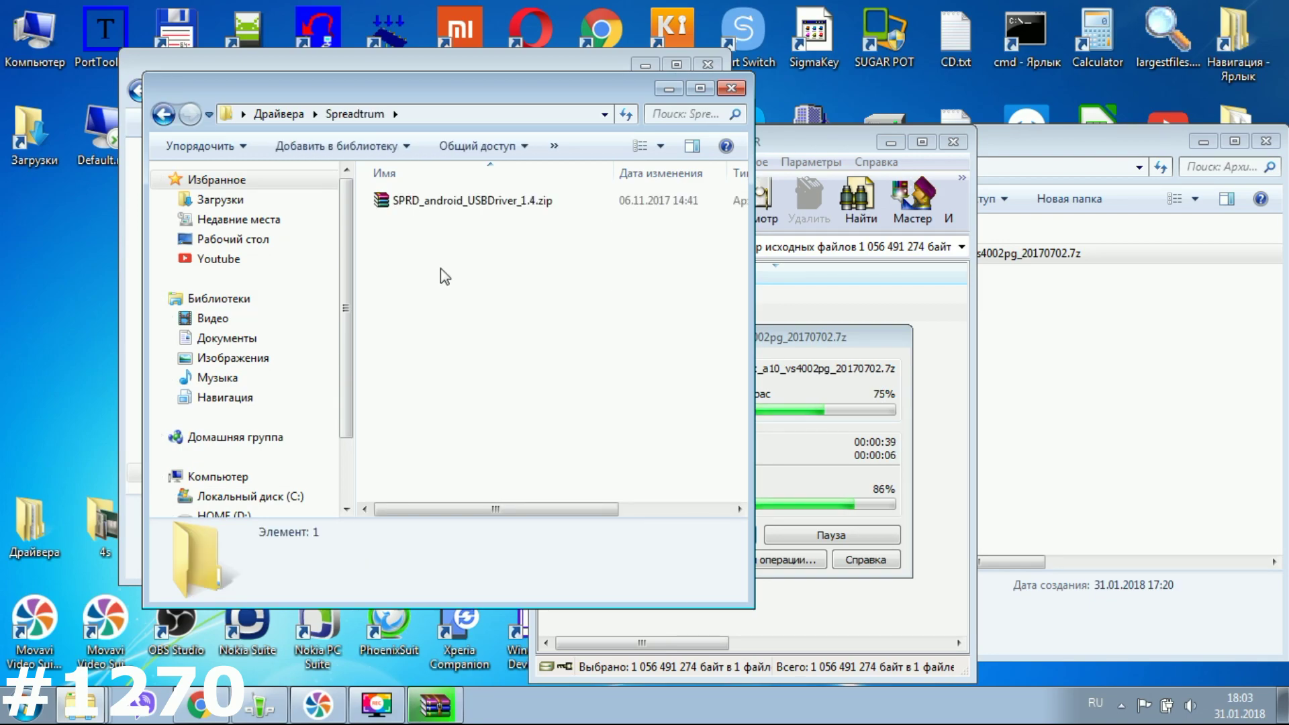
click(443, 203)
double_click(502, 205)
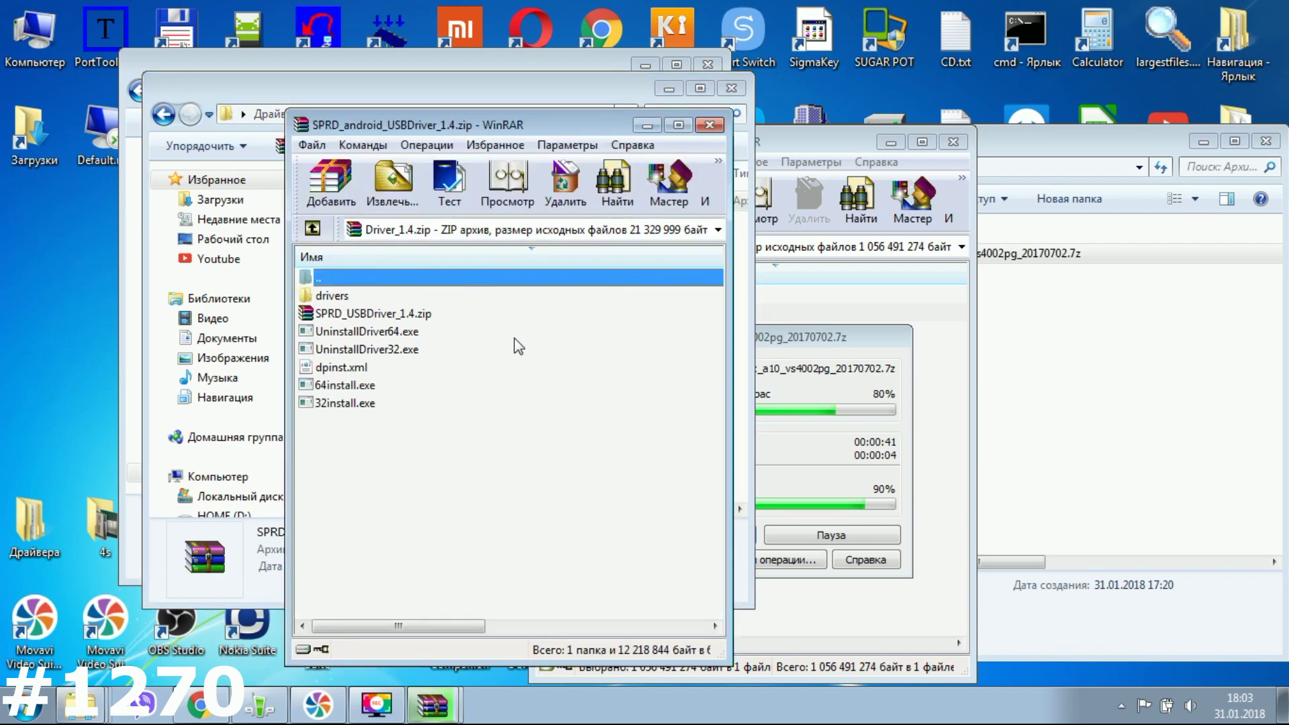
Step: Examine the 32-bit and 64-bit driver executables in the archive, and close the archive and the Spreadtrum folder
click(405, 332)
click(405, 346)
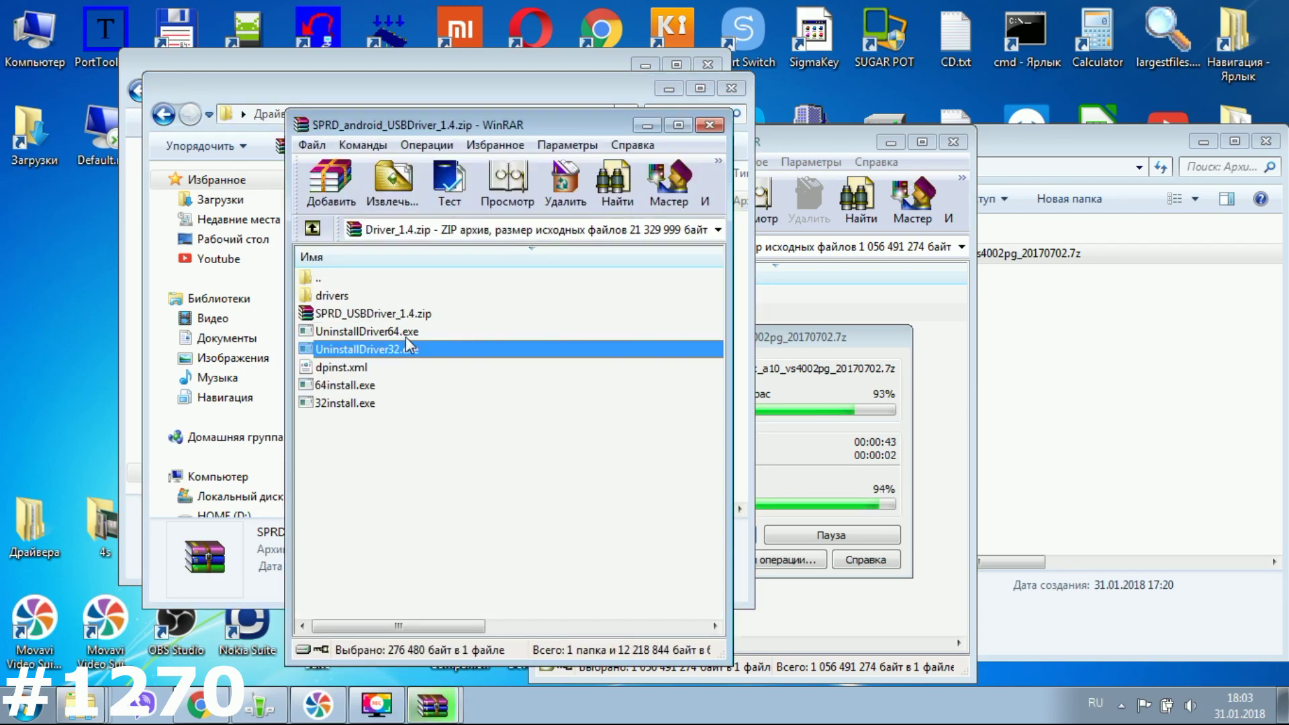
click(405, 332)
click(406, 346)
click(403, 331)
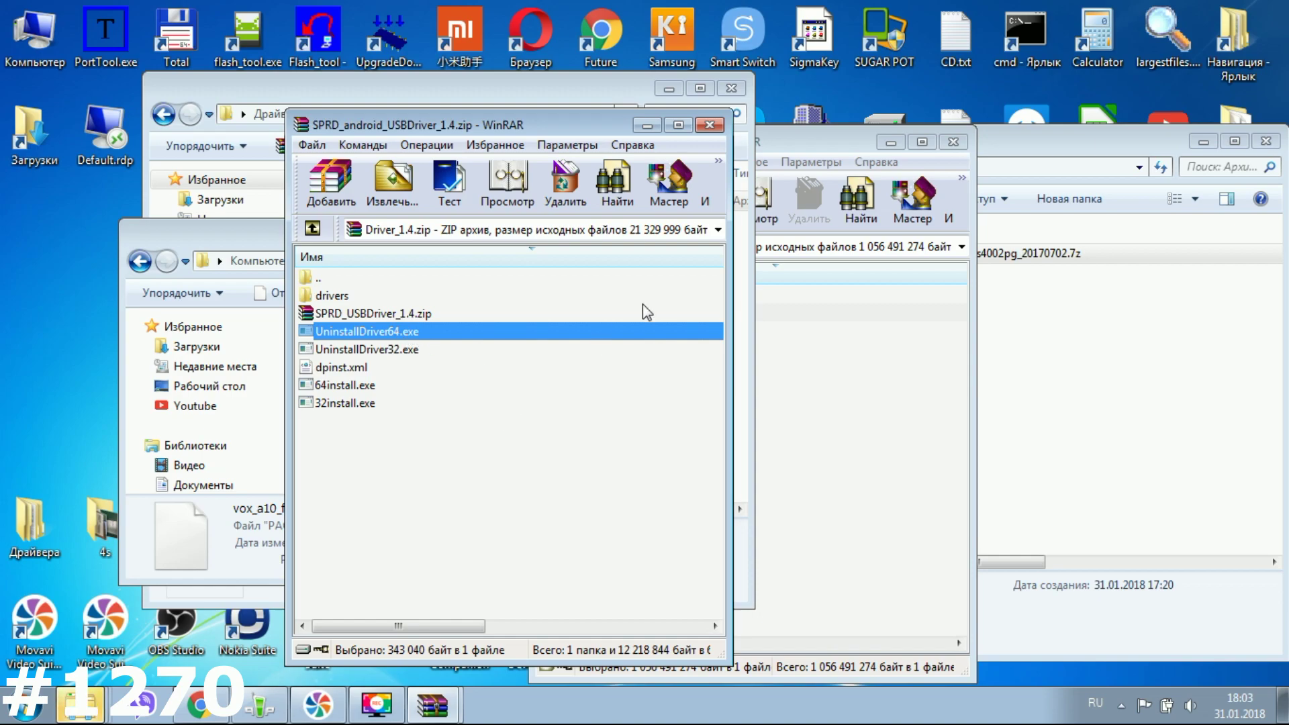
click(709, 124)
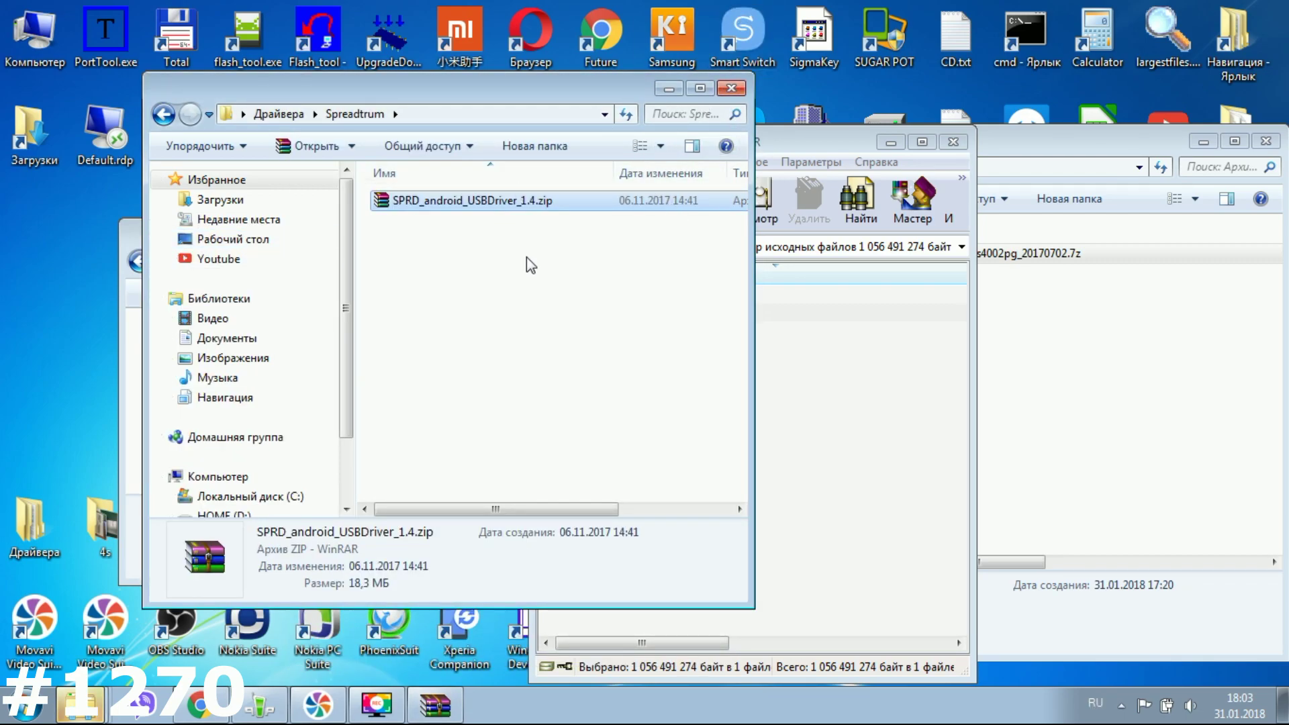
click(726, 94)
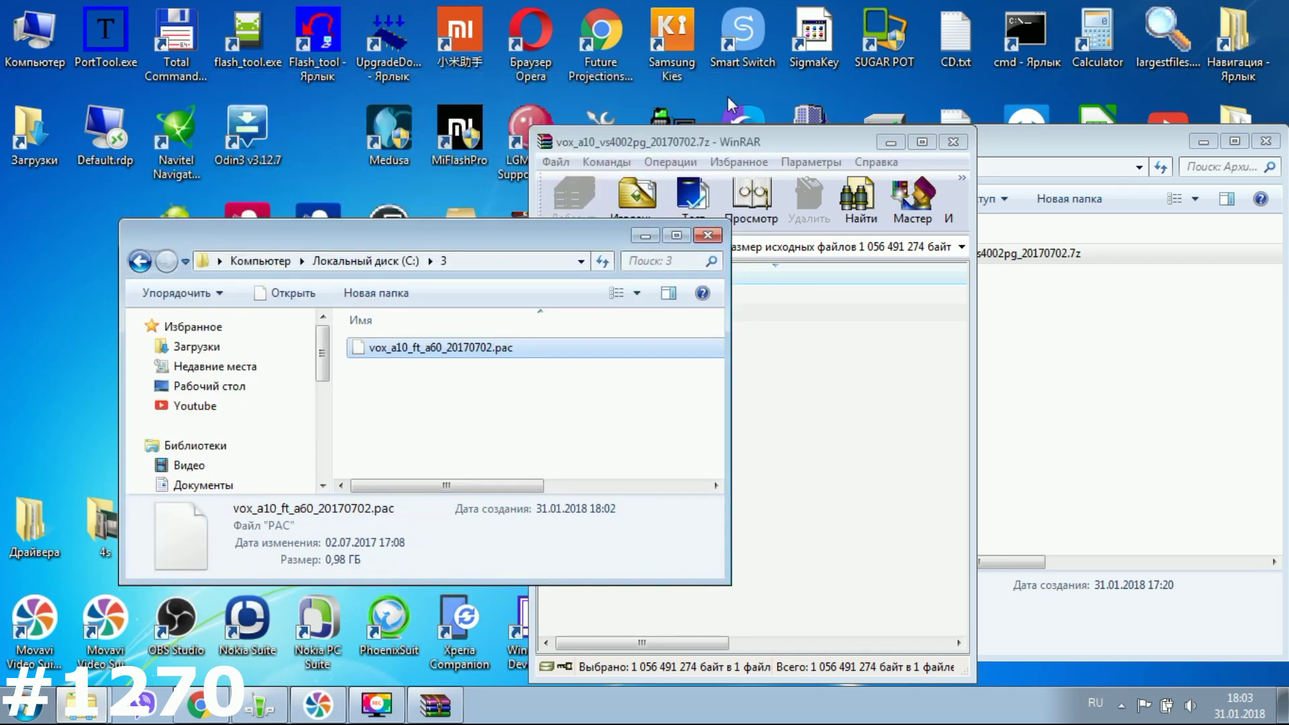
Step: Launch UpgradeDownload and decline loading the latest pac file
click(392, 58)
double_click(404, 22)
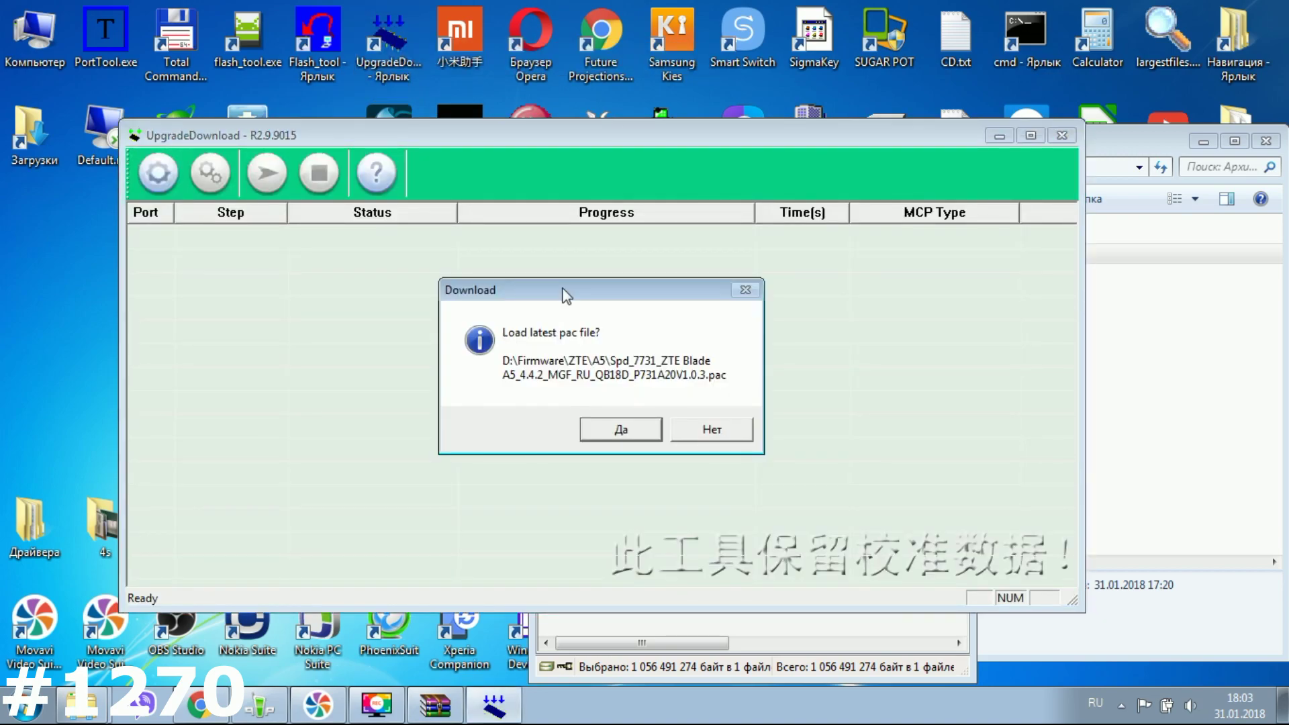
click(710, 429)
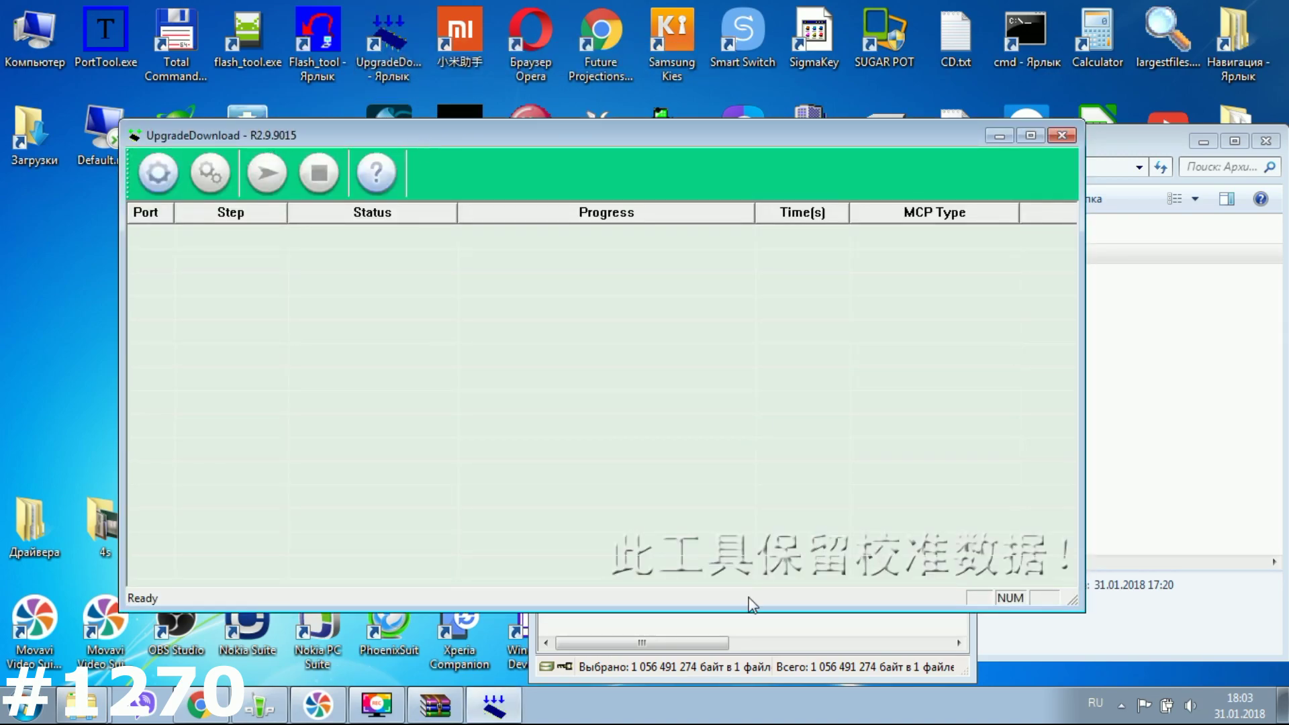
Step: Close the firmware archive, check the unpacked PAC file in folder 3 on drive C, and minimize the folder window
click(690, 668)
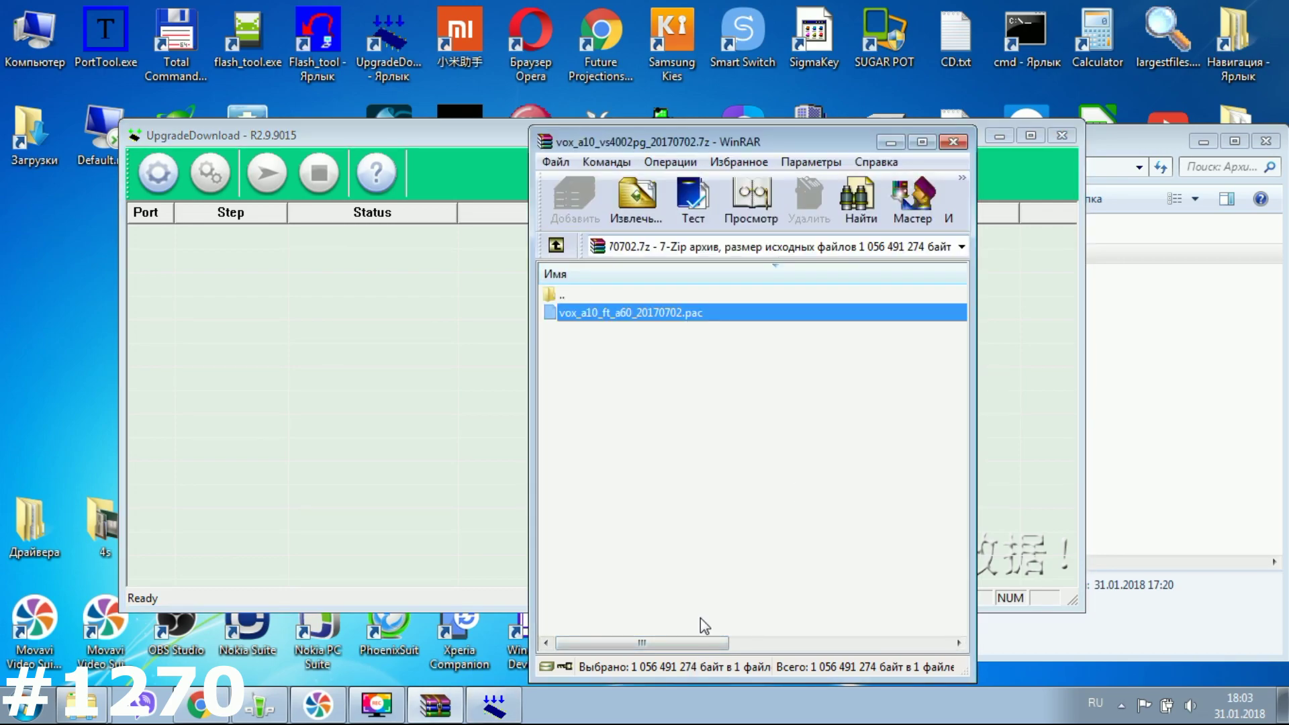
click(952, 141)
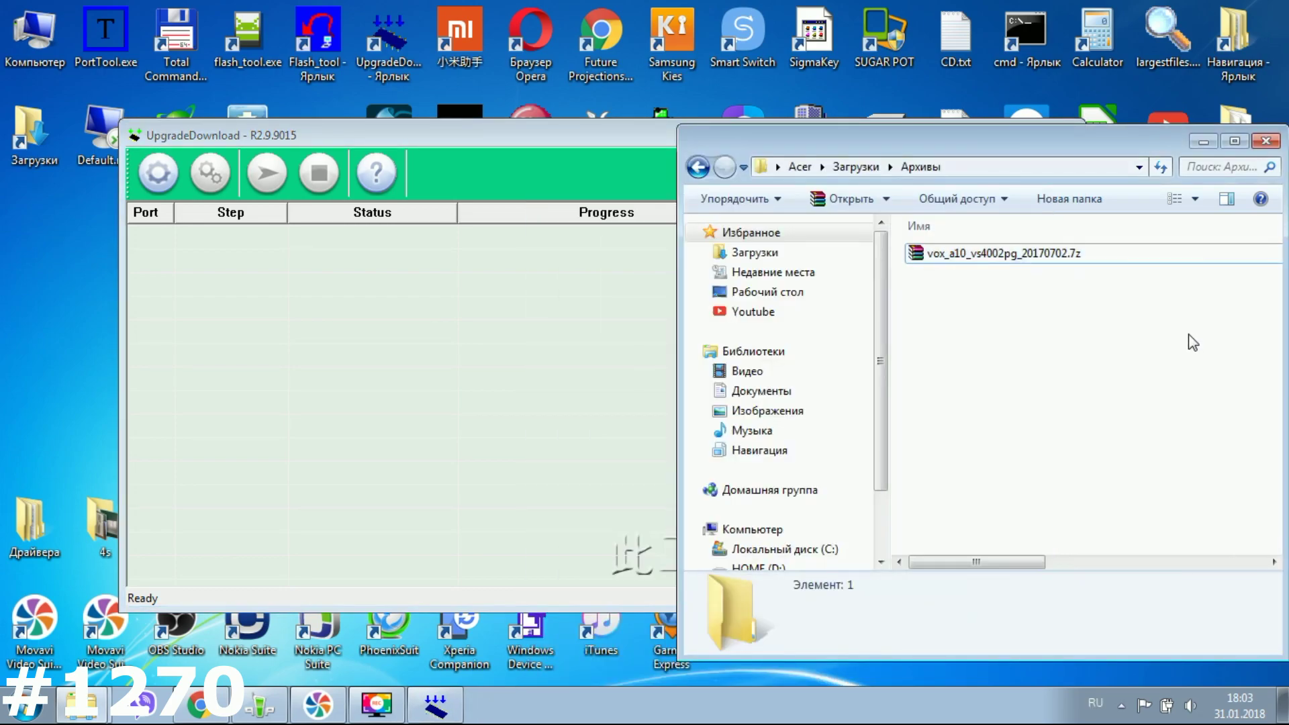
click(771, 549)
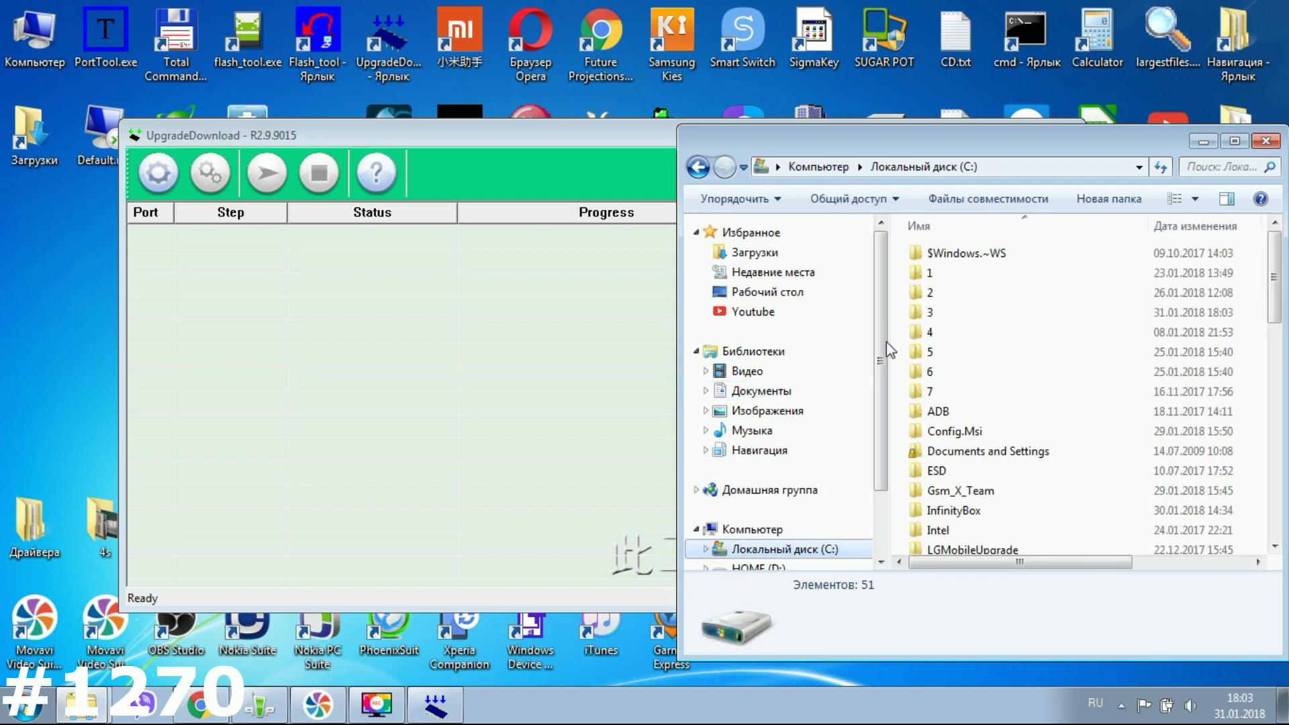
double_click(930, 312)
drag(964, 565, 1130, 566)
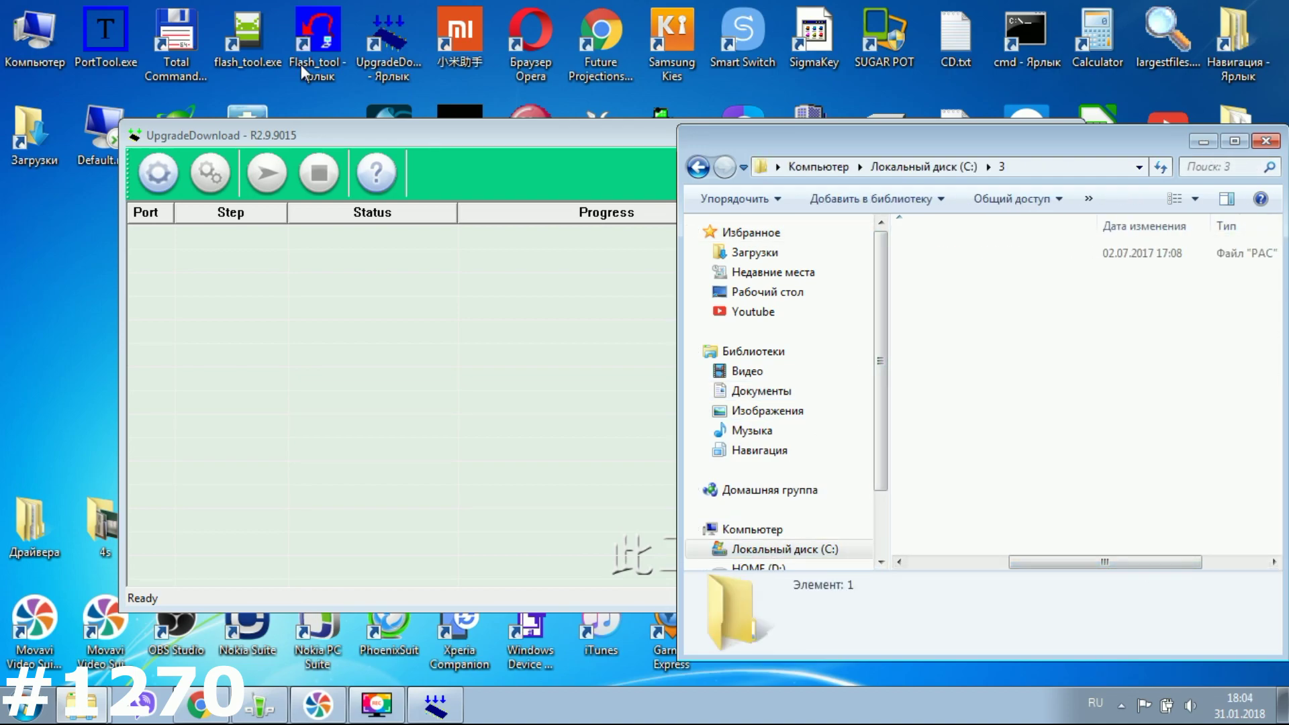
click(1204, 142)
Step: Maximize UpgradeDownload, load vox_a10_ft_a60_20170702.pac from folder 3 on drive C, and start the download
double_click(320, 129)
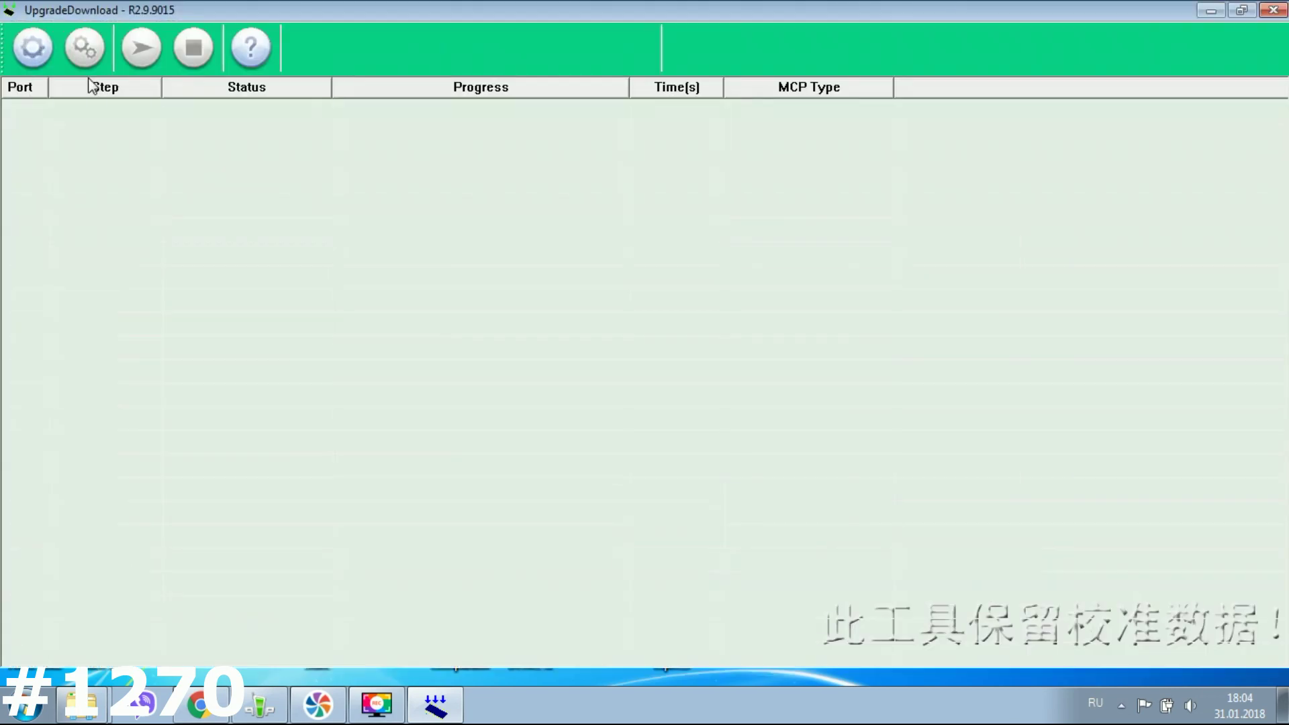
click(31, 63)
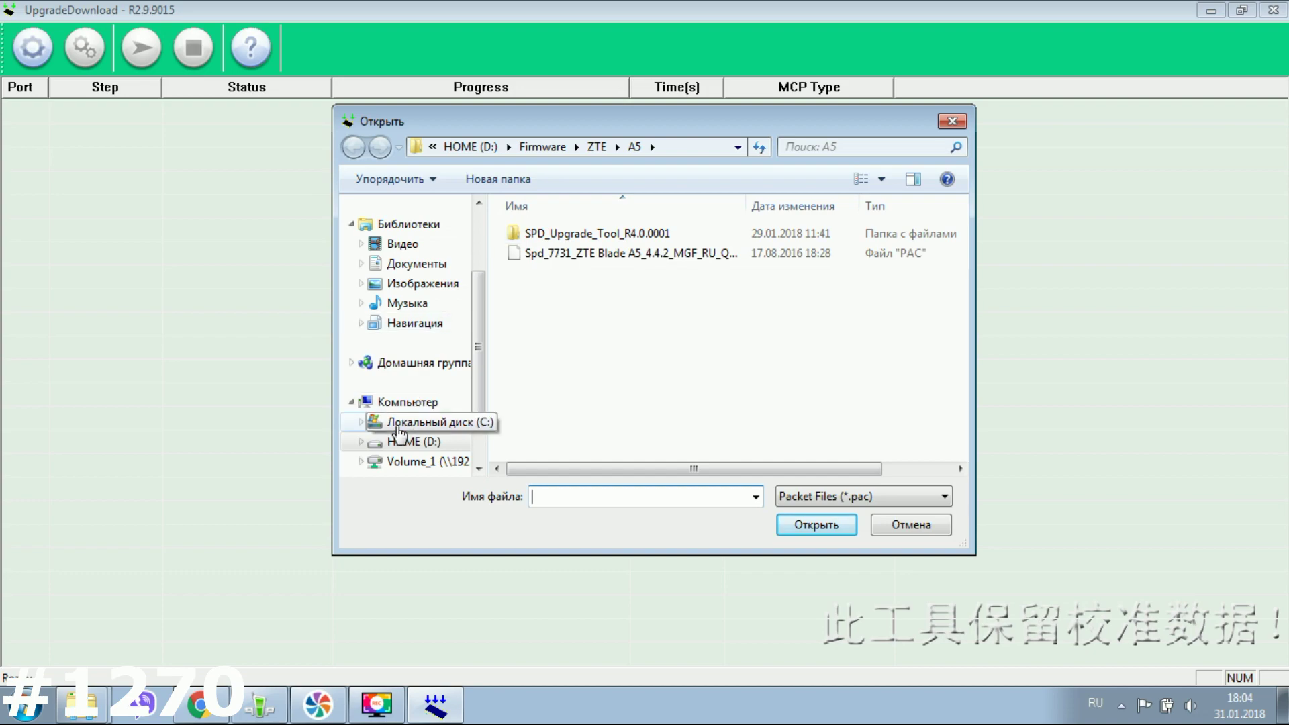
click(422, 421)
double_click(534, 293)
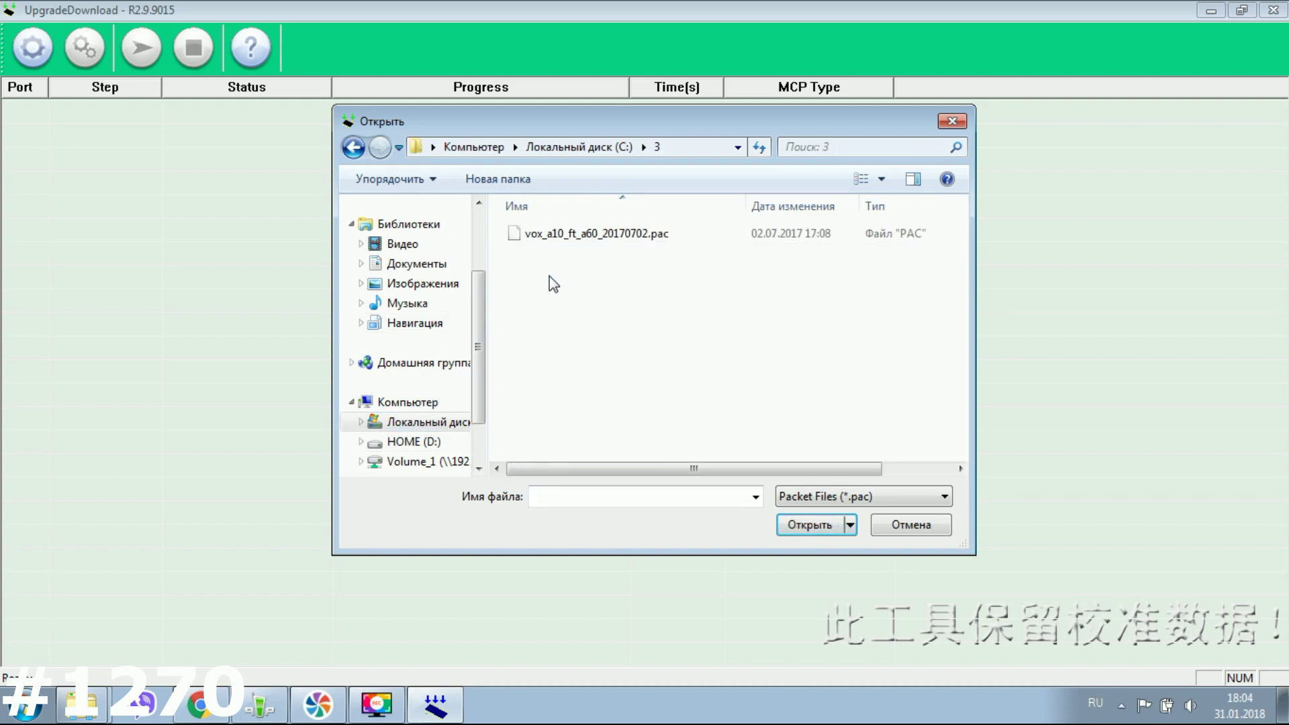
double_click(601, 235)
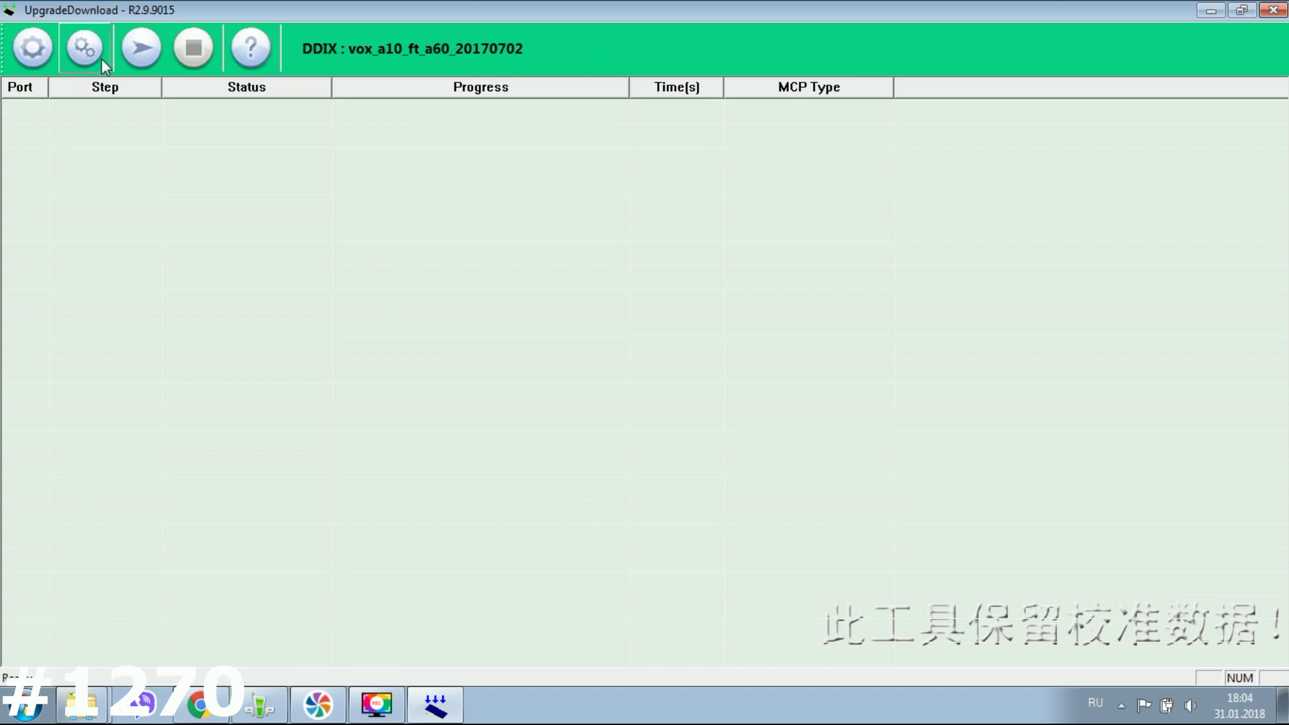
click(143, 39)
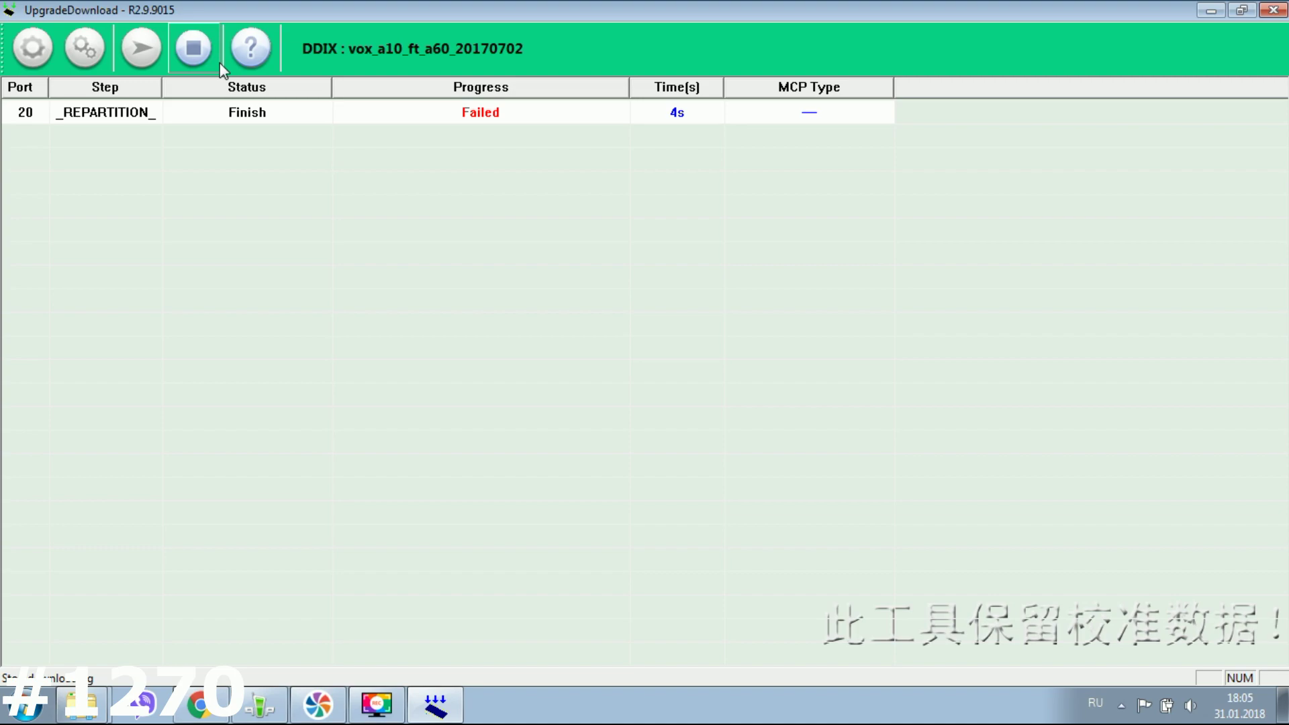
Step: Examine the download settings, including the firmware file list, the Nand Flash and Reset options, and the Multi Languages page
click(93, 51)
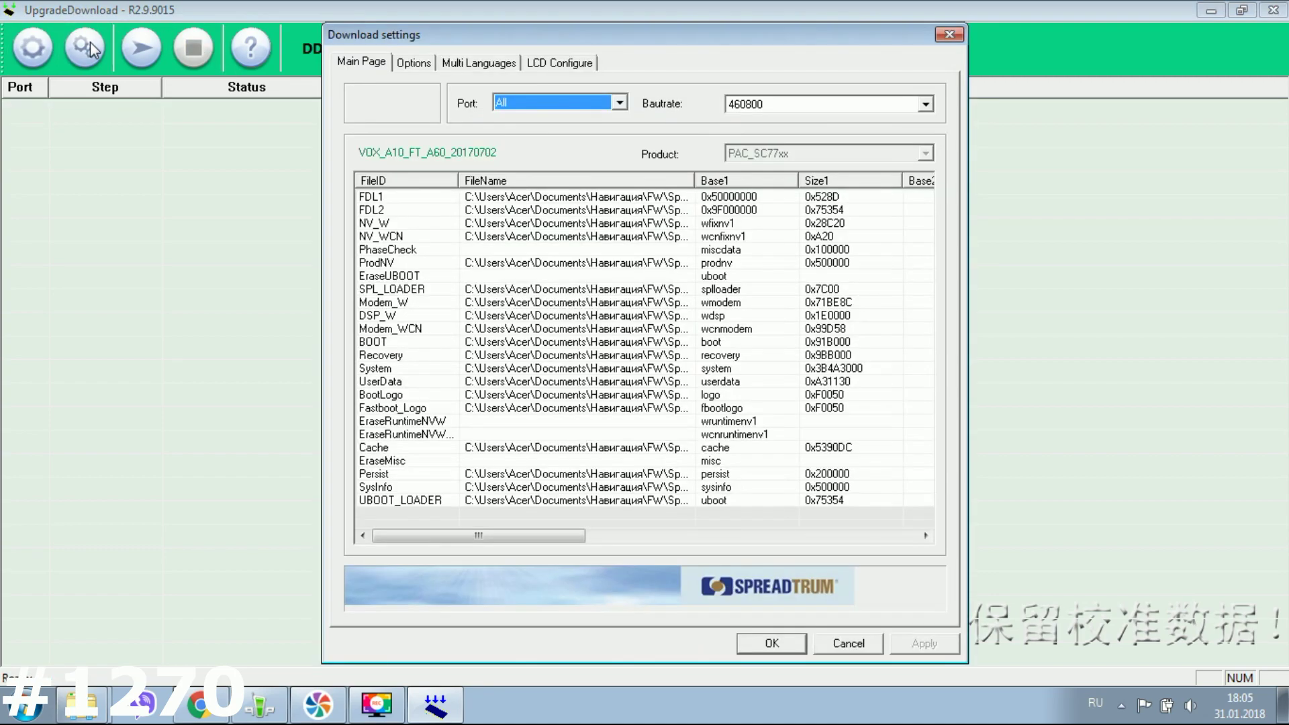
click(425, 63)
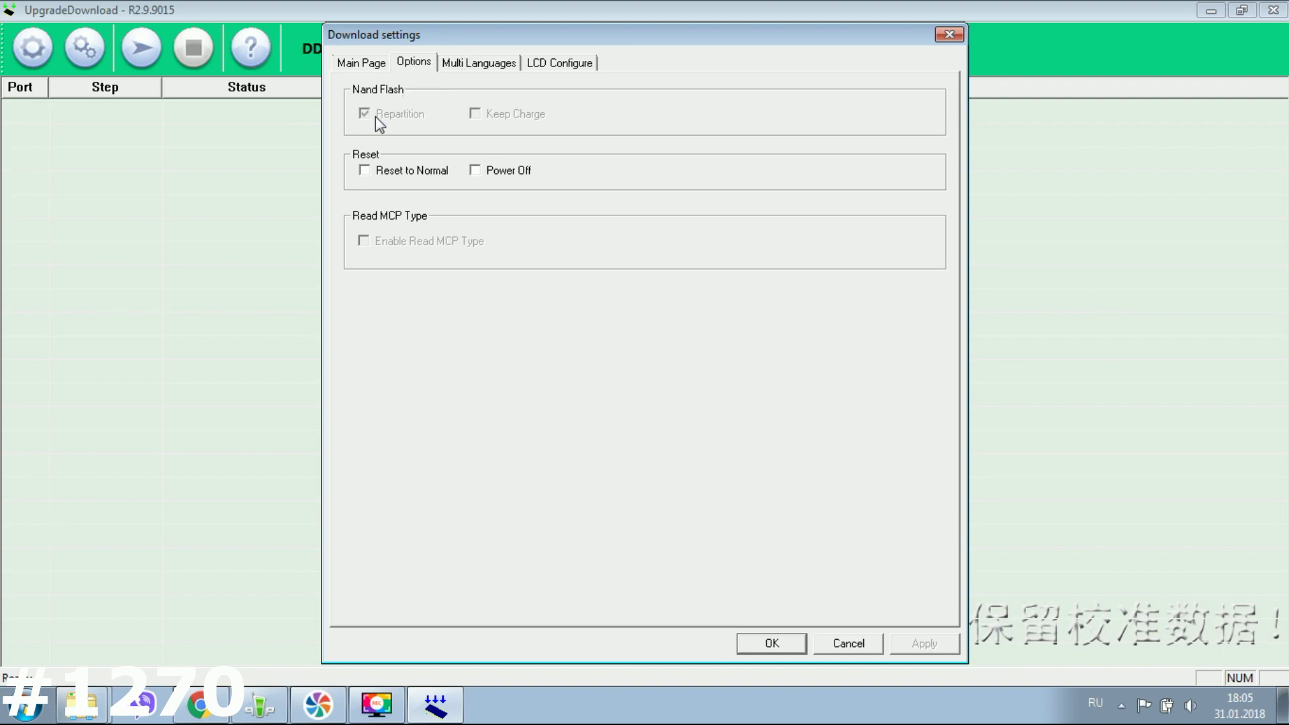
click(373, 64)
click(478, 63)
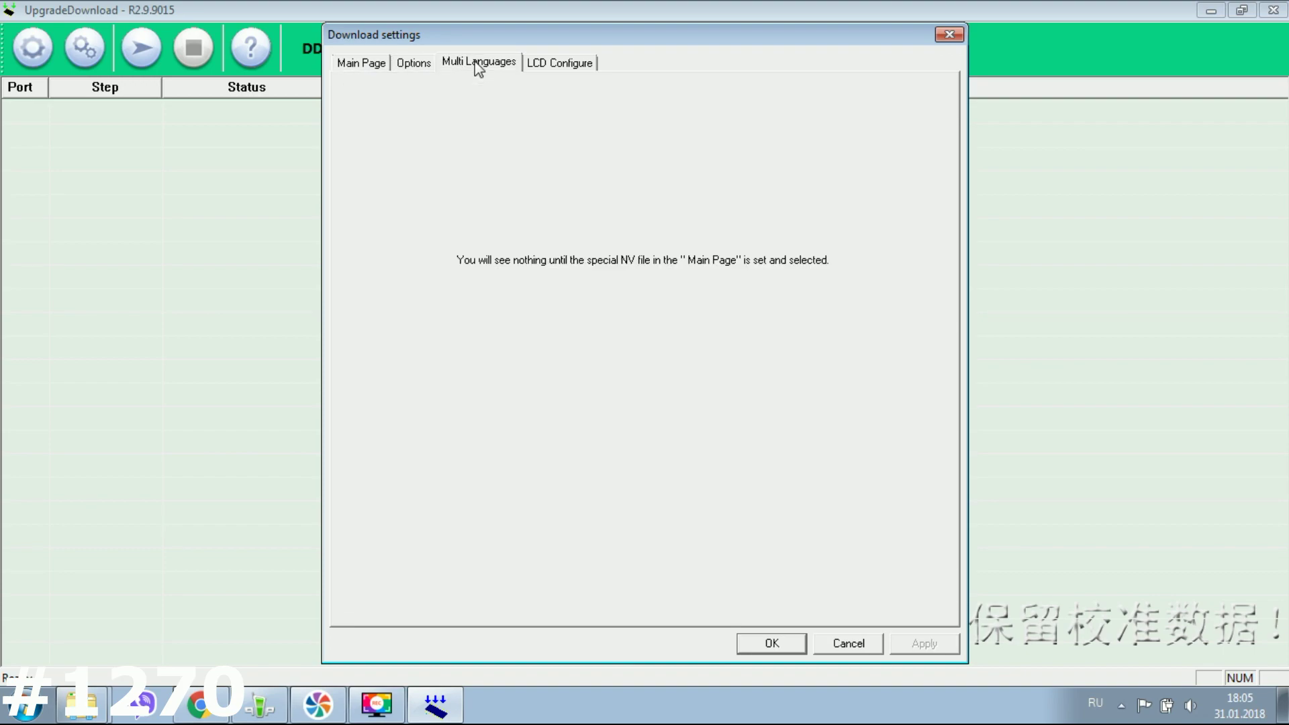
click(421, 64)
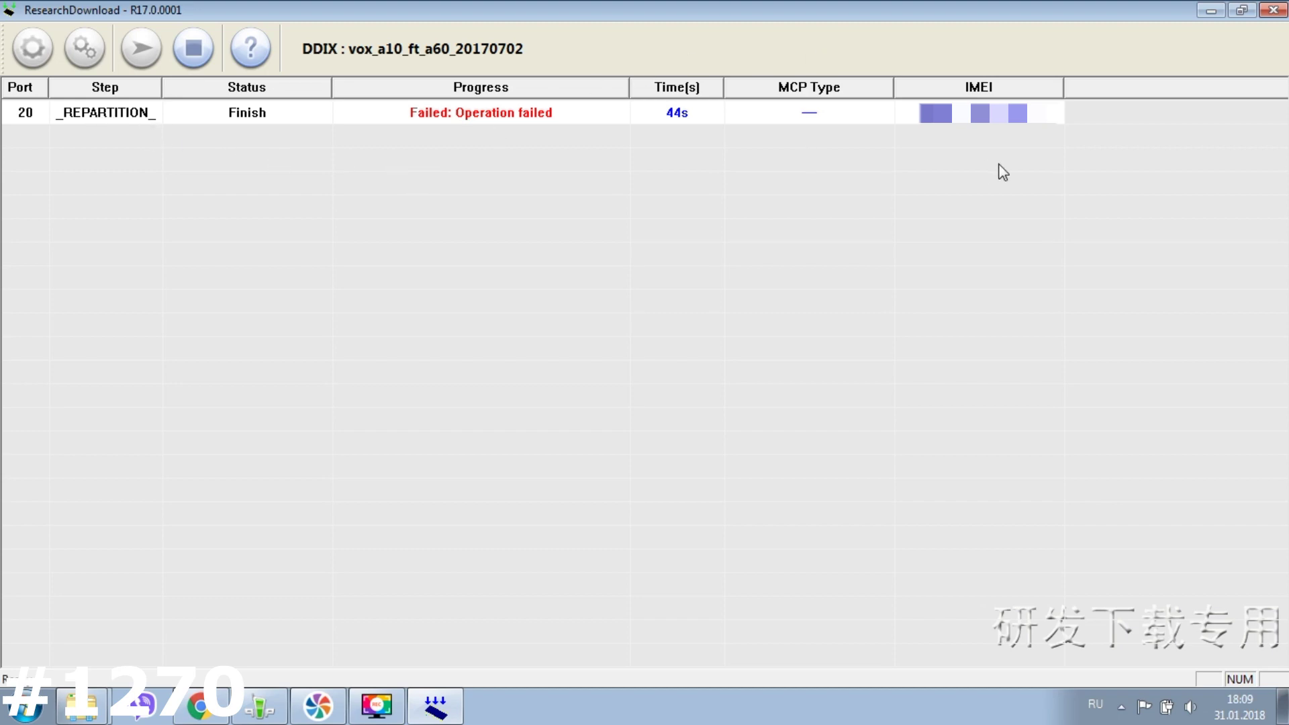
Step: Stop the vox_a10_ft_a60_20170702 download in ResearchDownload
click(191, 52)
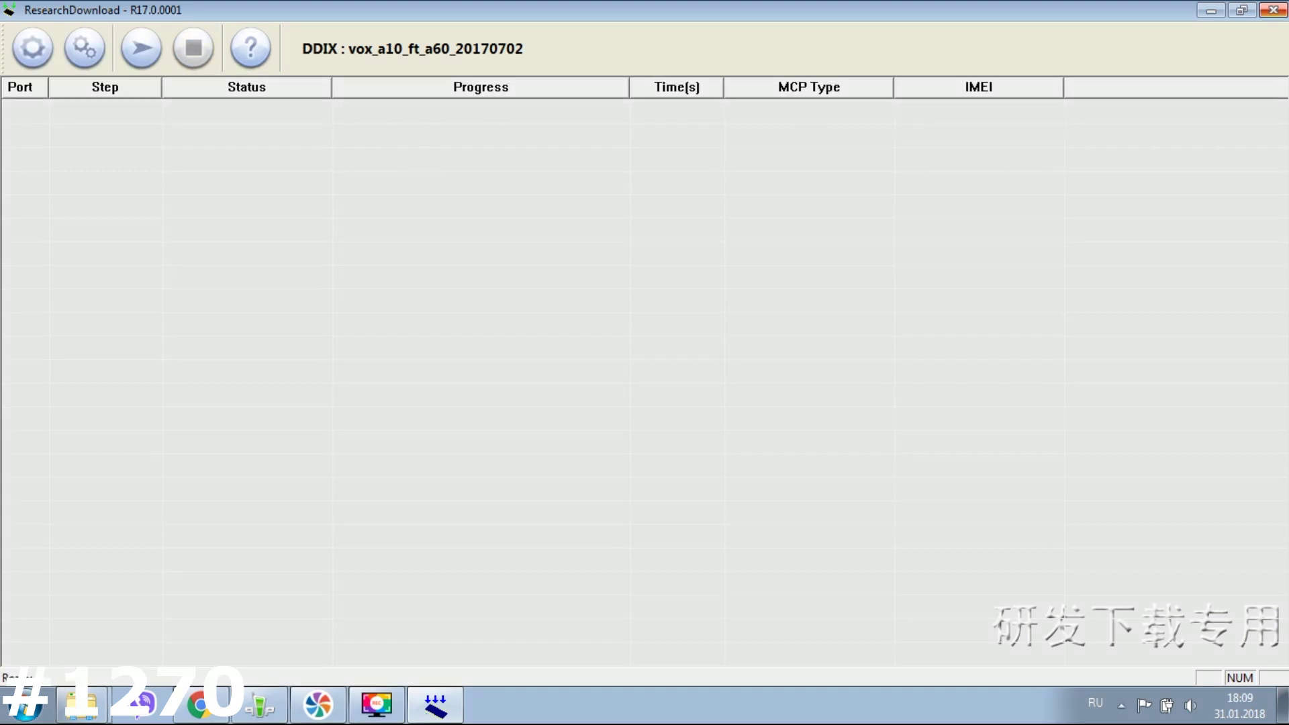